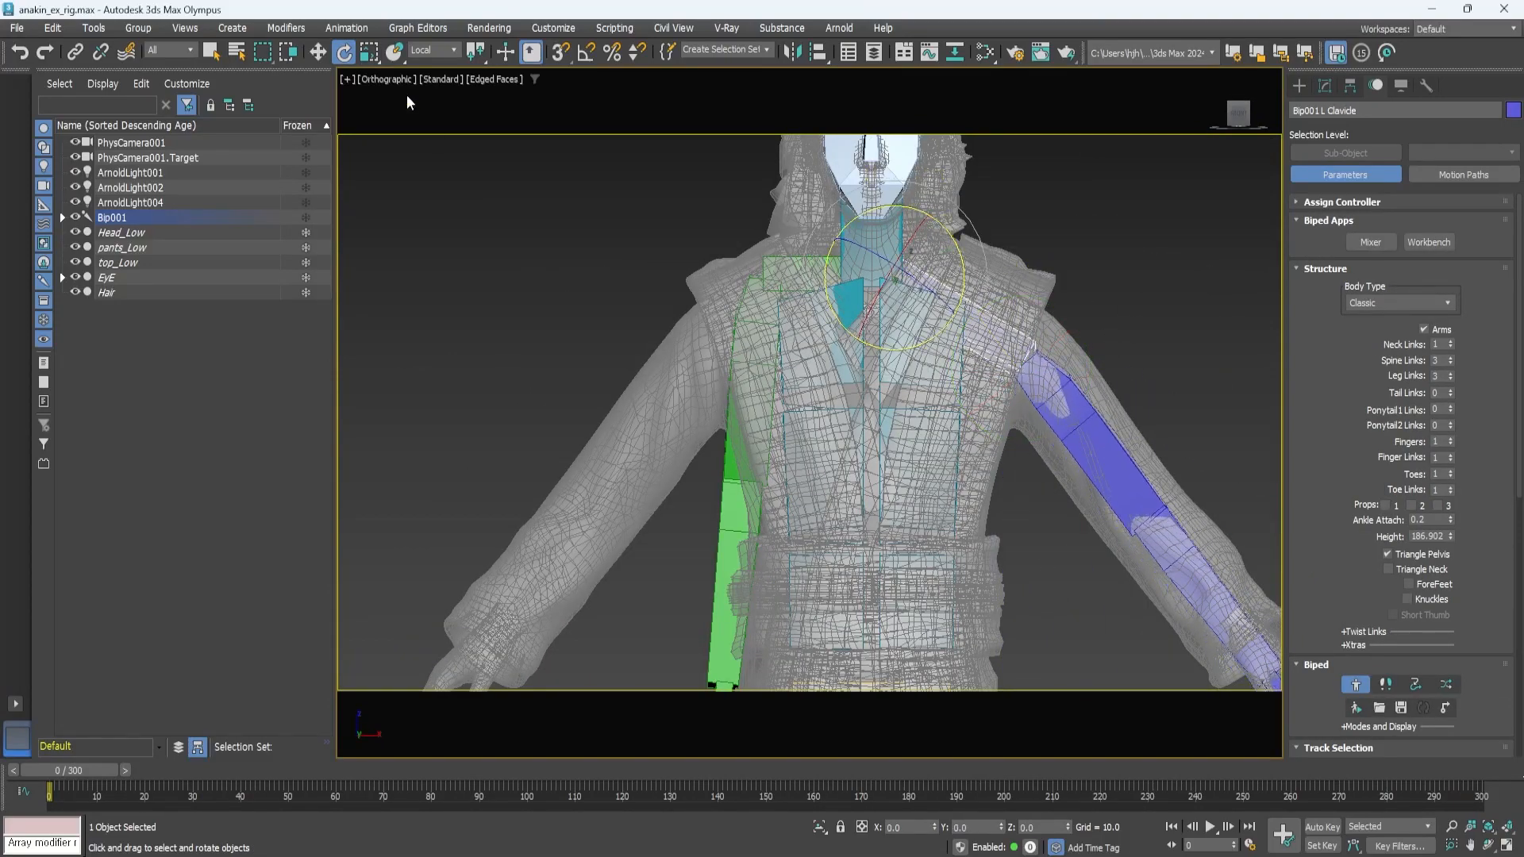
Set the biped's finger links to 3.
scroll(1088, 544, down, 6)
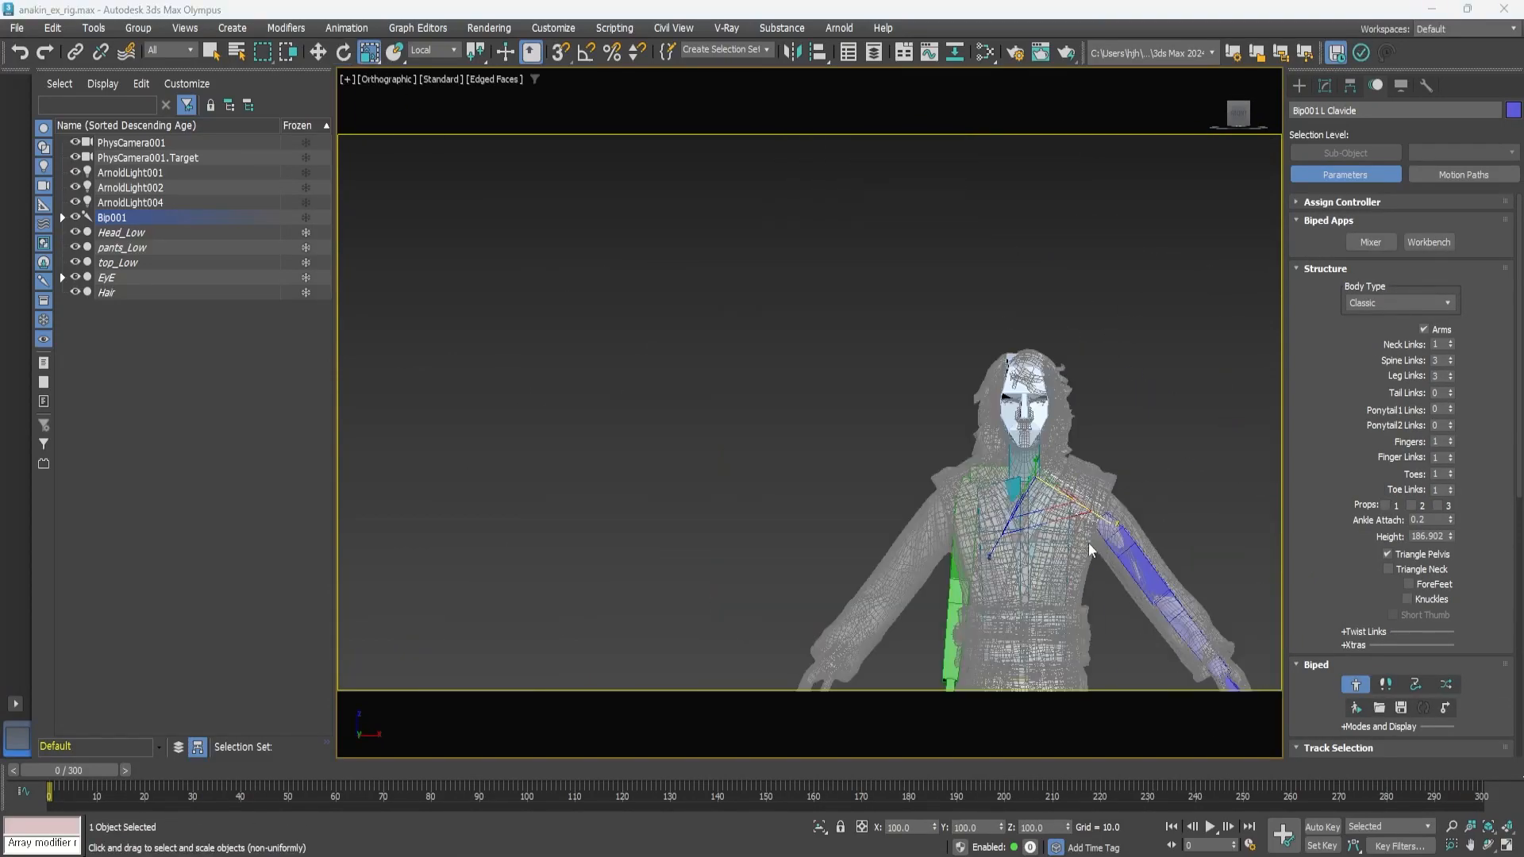
scroll(1000, 442, up, 6)
alt+middle_drag(1088, 544, 897, 437)
click(902, 442)
scroll(905, 508, up, 4)
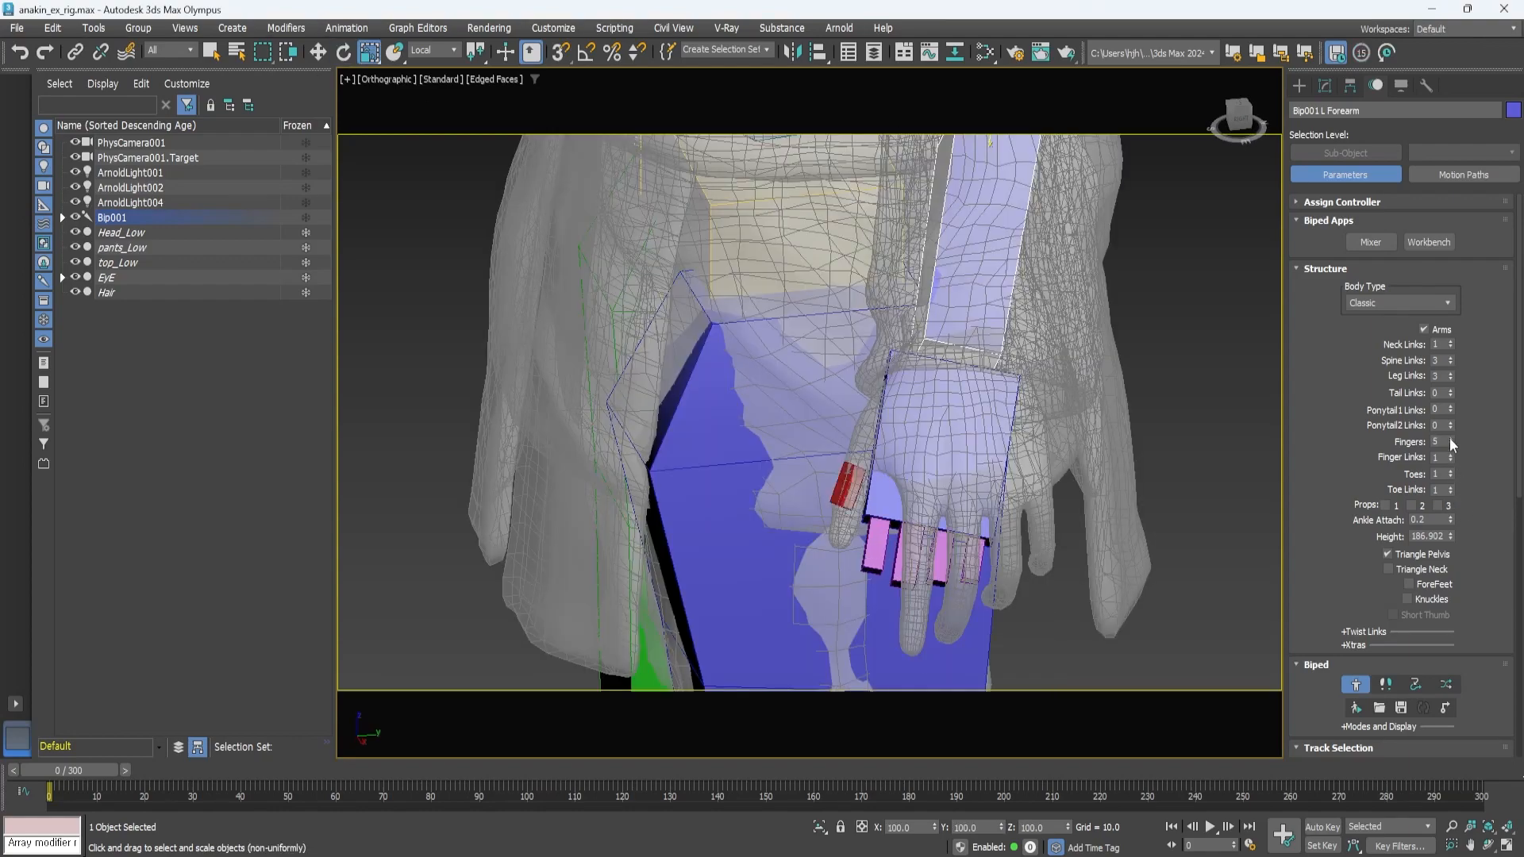
click(1451, 455)
Select the left hand bone and align it with the character's hand mesh.
scroll(1059, 556, down, 5)
alt+middle_drag(1048, 548, 1008, 524)
click(1001, 516)
scroll(1000, 547, up, 5)
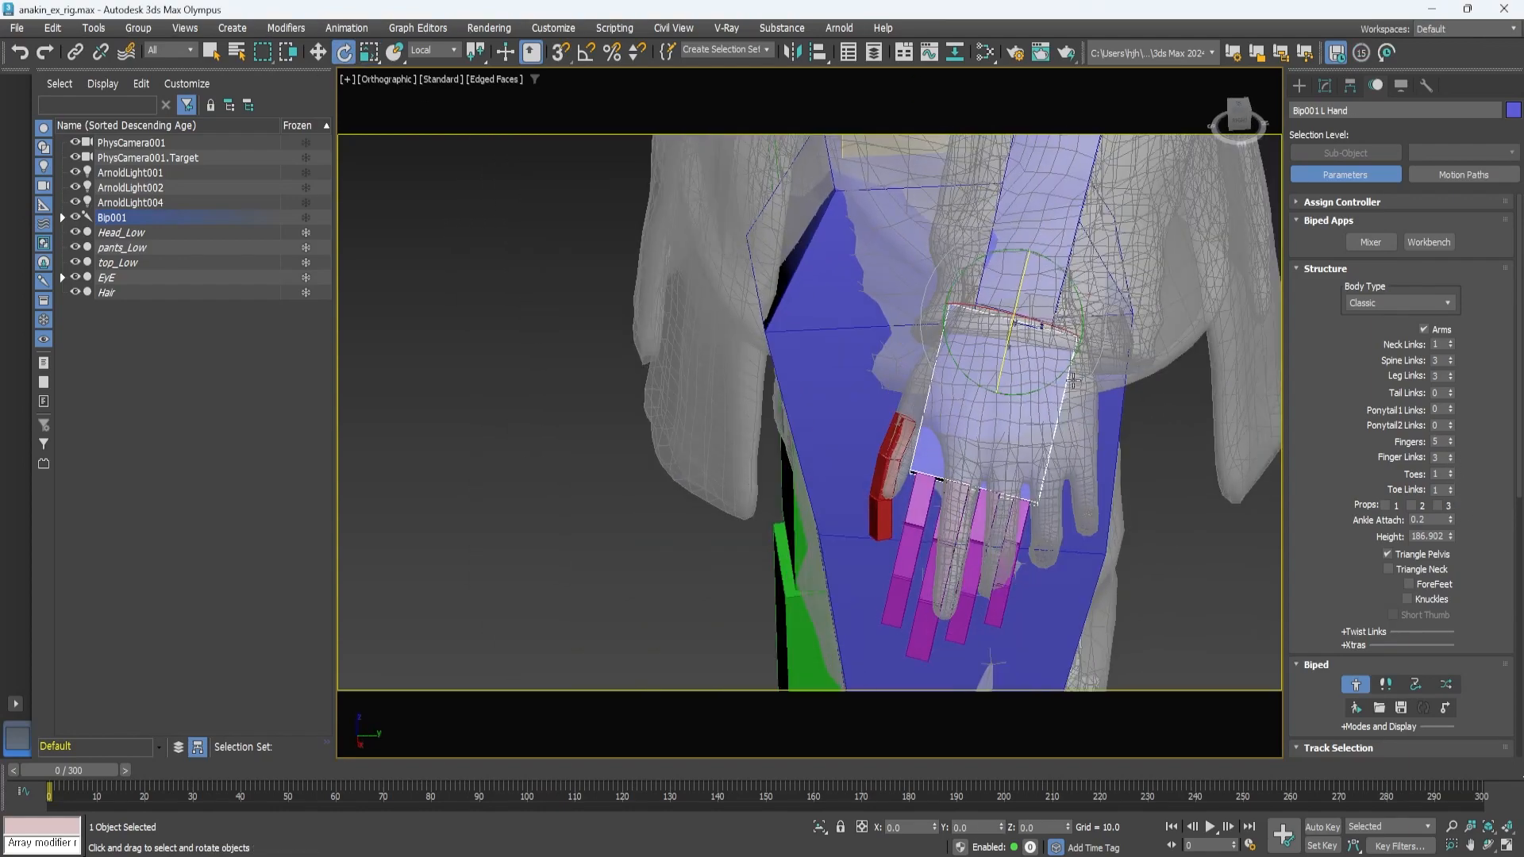
alt+middle_drag(944, 333, 911, 310)
key(w)
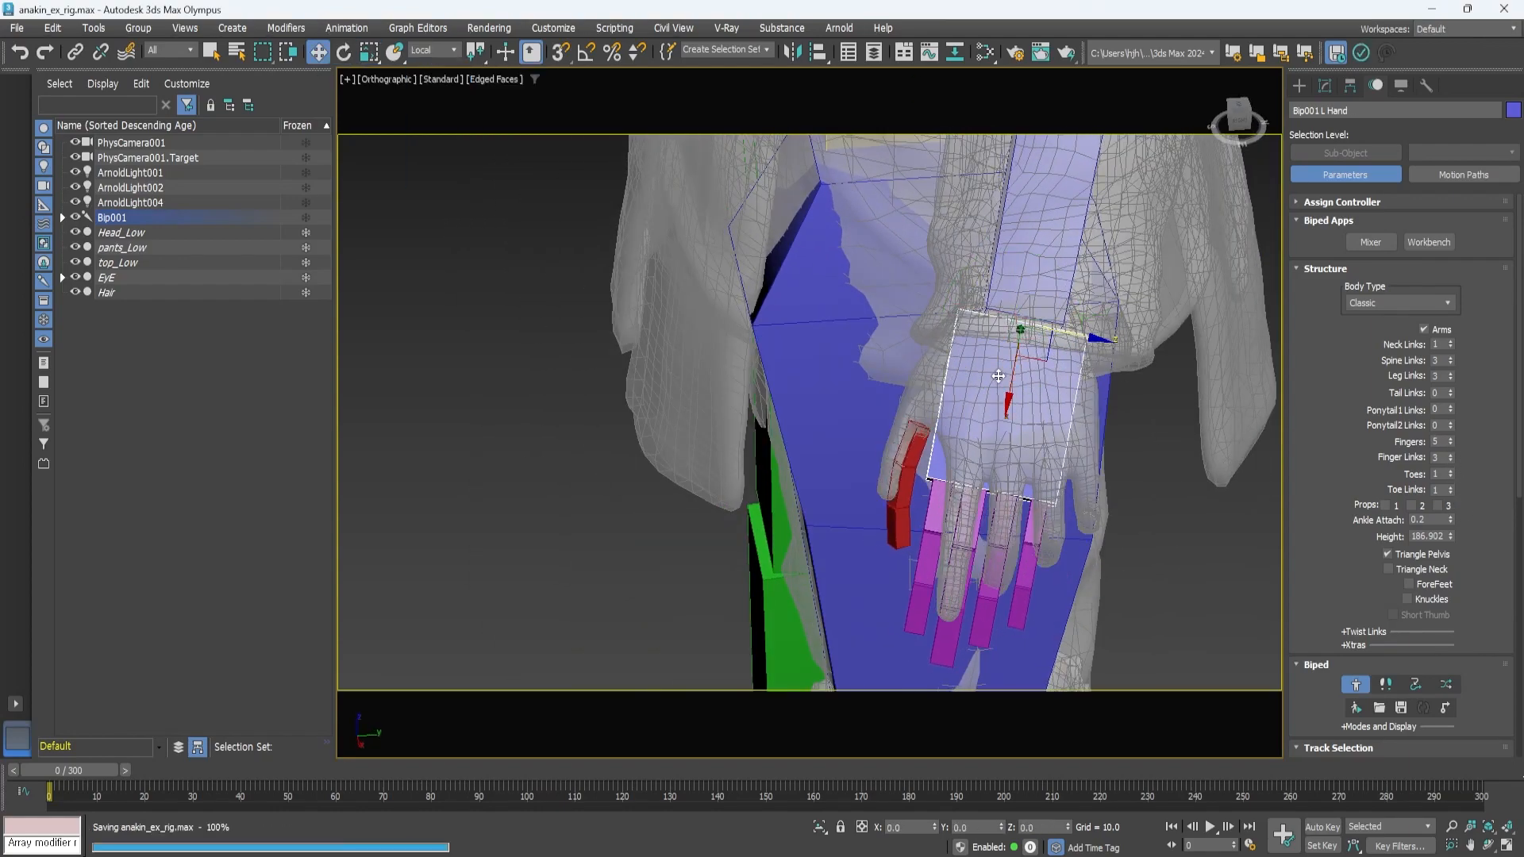
Scale the left upper arm bone to fit the upper sleeve of the mesh.
scroll(998, 376, down, 2)
alt+middle_drag(1001, 445, 1150, 412)
scroll(1150, 412, down, 5)
alt+middle_drag(1032, 468, 972, 284)
click(809, 353)
scroll(755, 169, up, 3)
click(755, 169)
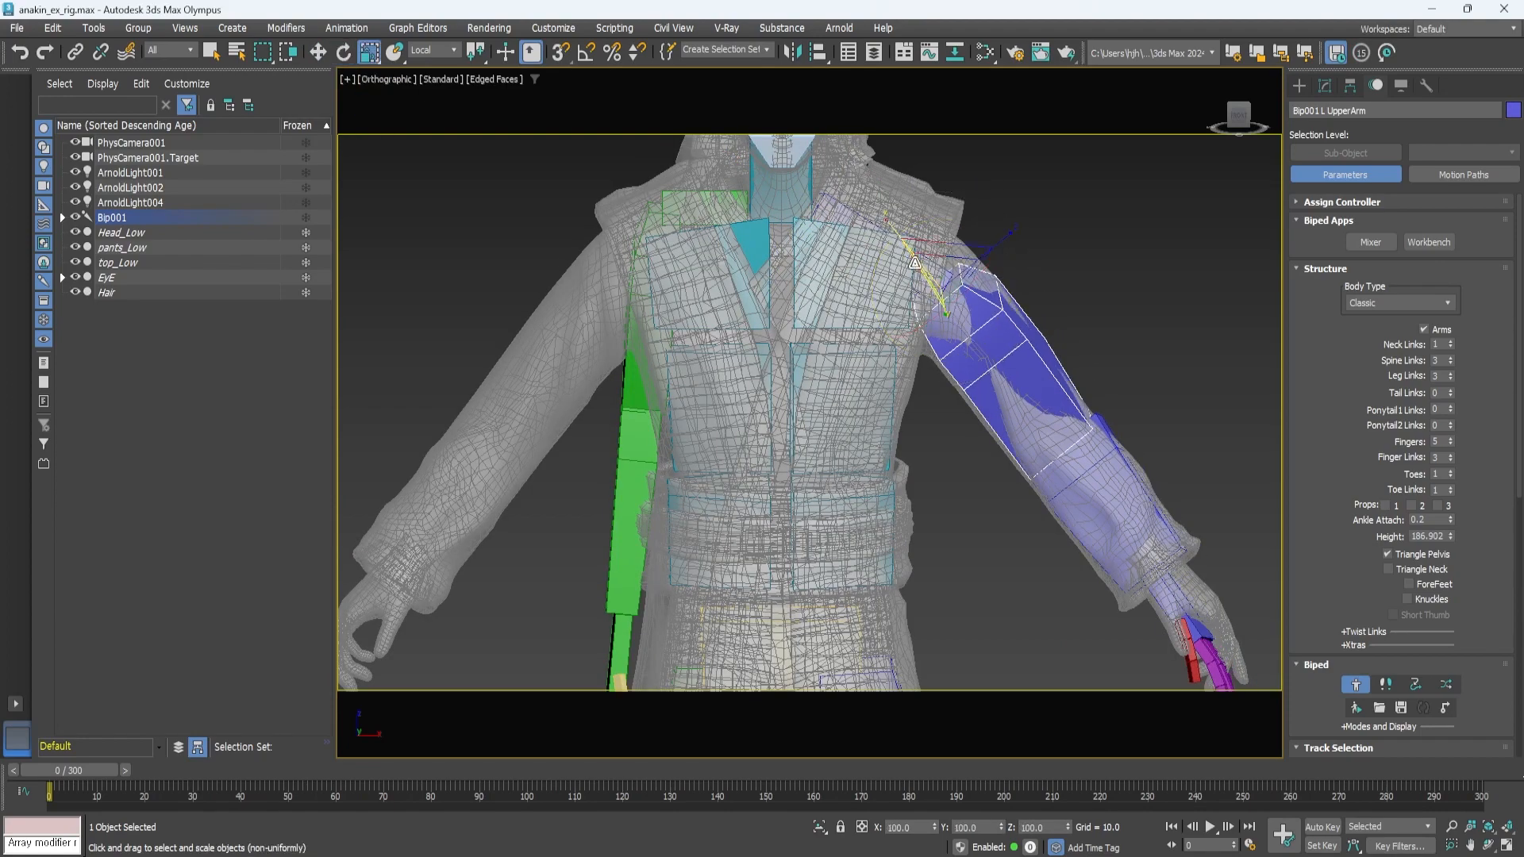
drag(904, 232, 911, 242)
alt+middle_drag(1060, 481, 952, 381)
drag(865, 159, 830, 155)
mouse_move(1040, 475)
alt+middle_down()
mouse_move(976, 476)
mouse_move(1032, 478)
alt+middle_up()
Scale the left forearm bone to fit the lower sleeve and save the scene.
click(930, 468)
drag(865, 378, 782, 368)
alt+middle_drag(1031, 476, 1115, 492)
key(ctrl+s)
Rotate and position the left hand bone so the palm and fingers sit inside the hand mesh.
scroll(1048, 508, up, 4)
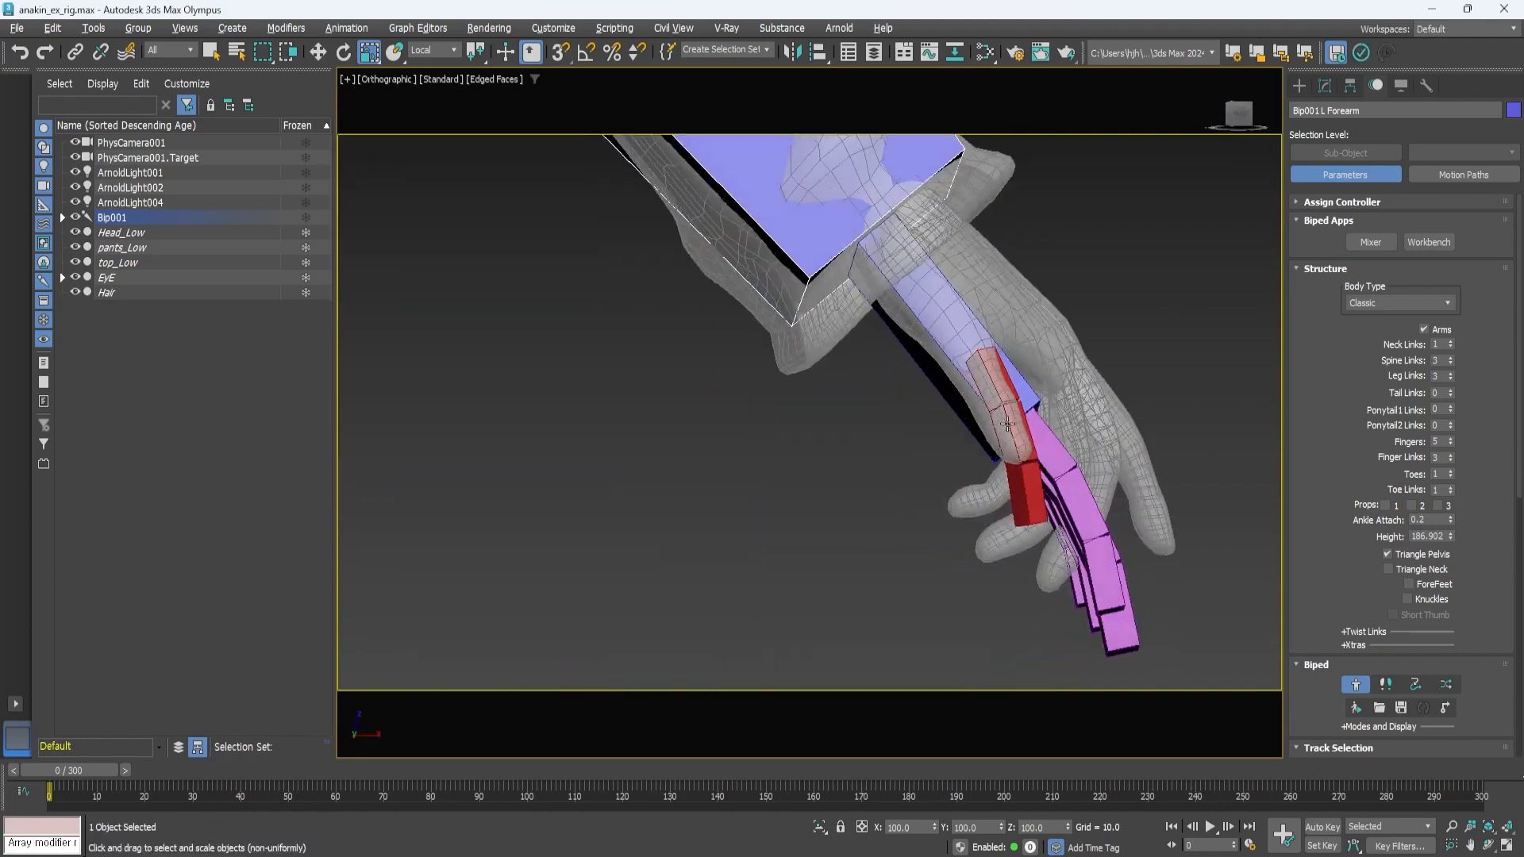
alt+middle_drag(977, 381, 969, 413)
click(925, 361)
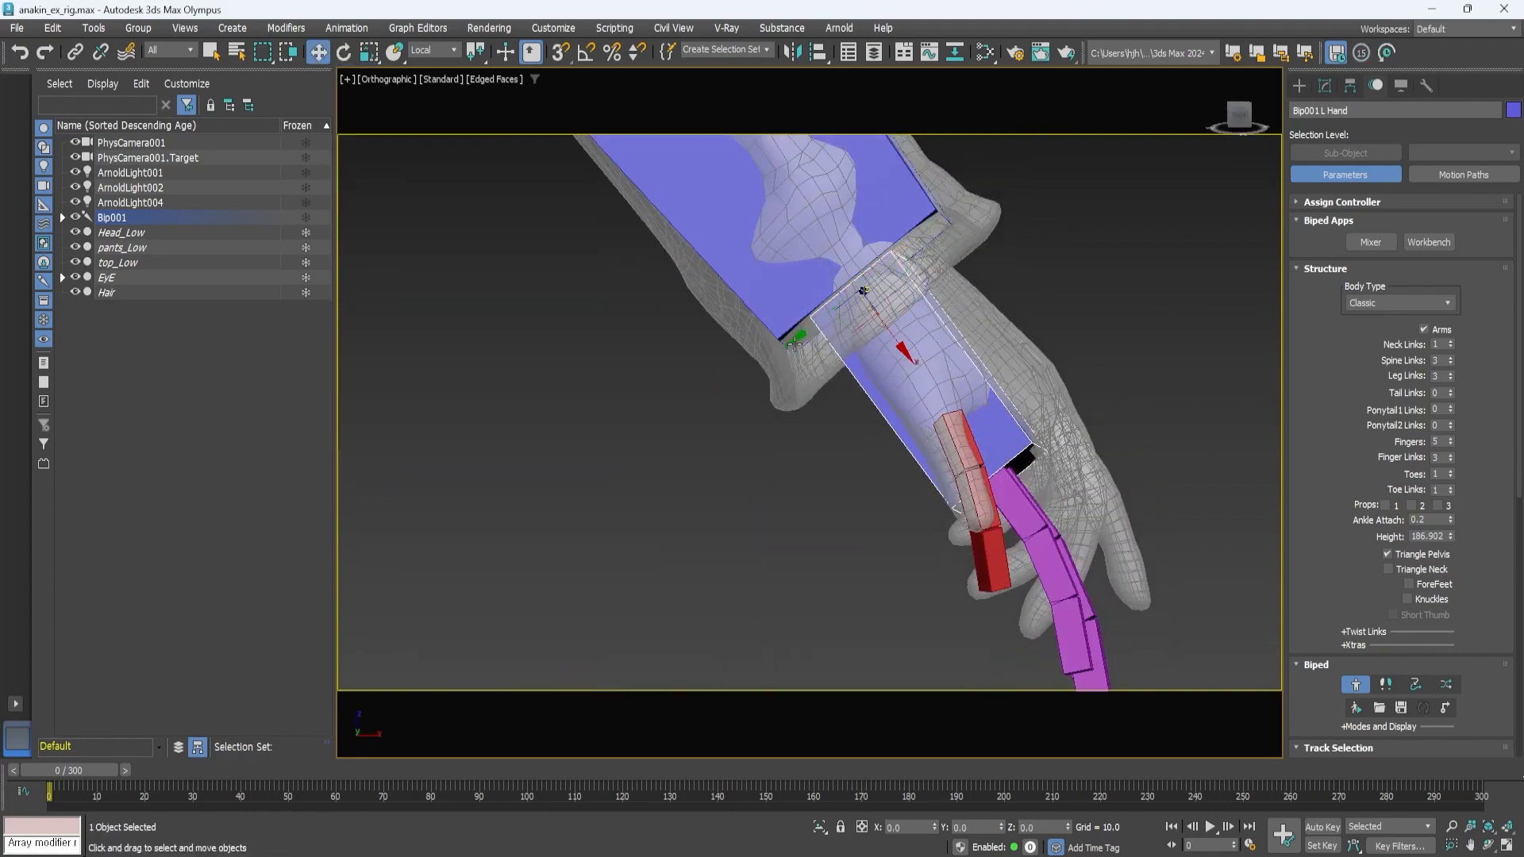
alt+middle_drag(954, 438, 913, 445)
key(e)
drag(1031, 302, 1022, 311)
scroll(1023, 381, down, 8)
click(967, 608)
scroll(1058, 521, up, 2)
middle_drag(1059, 381, 1000, 583)
scroll(953, 492, up, 10)
click(958, 324)
key(w)
middle_drag(1056, 476, 1072, 567)
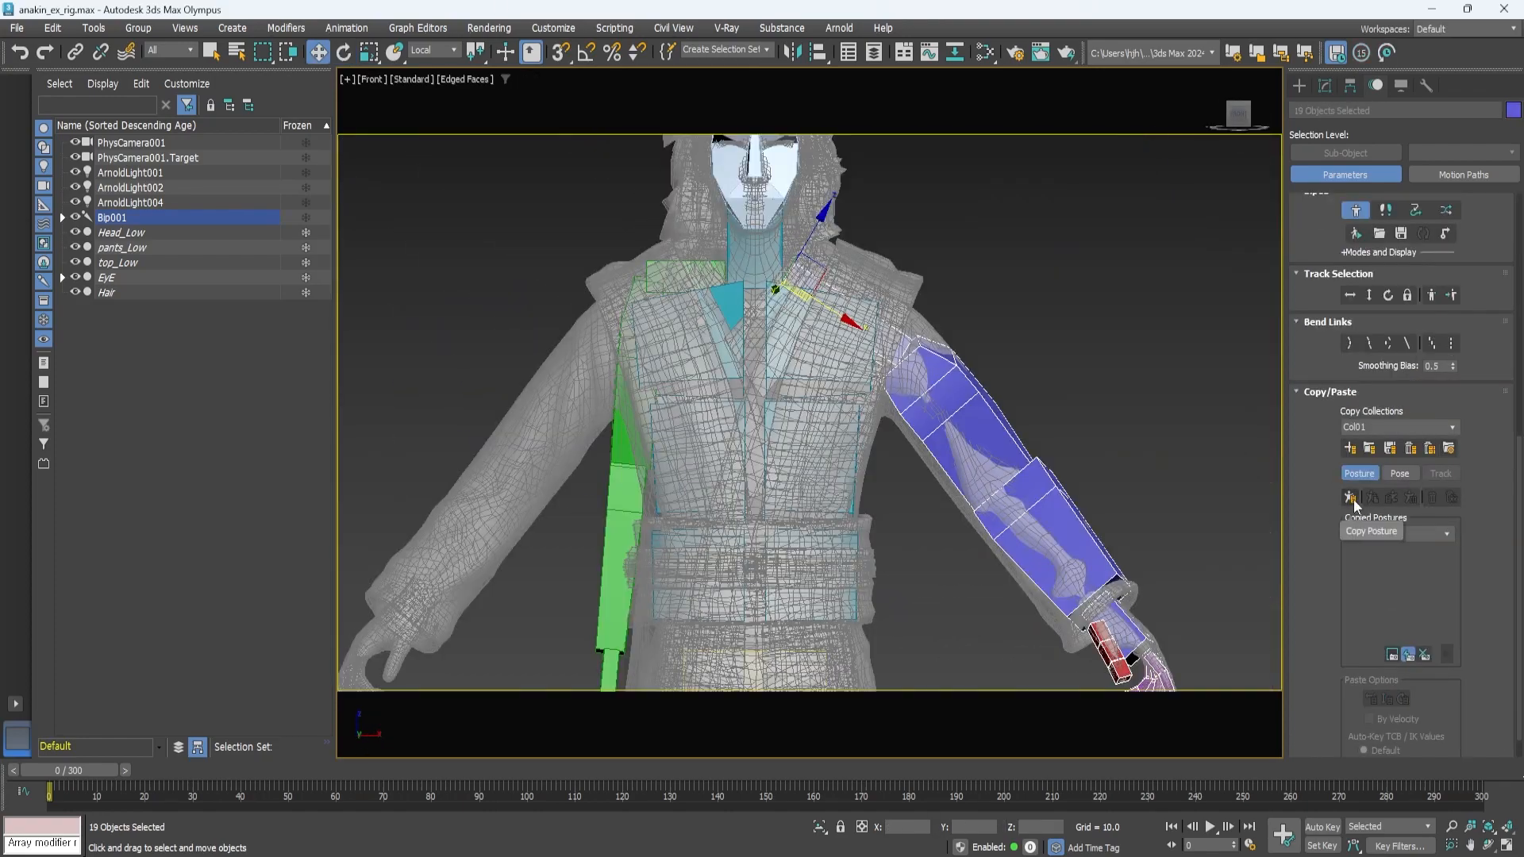
Copy the left arm chain's posture, paste it onto the opposite arm, and save the scene.
click(1353, 501)
click(1393, 499)
click(974, 452)
double_click(975, 452)
click(1352, 499)
click(1392, 500)
click(1102, 540)
key(ctrl+s)
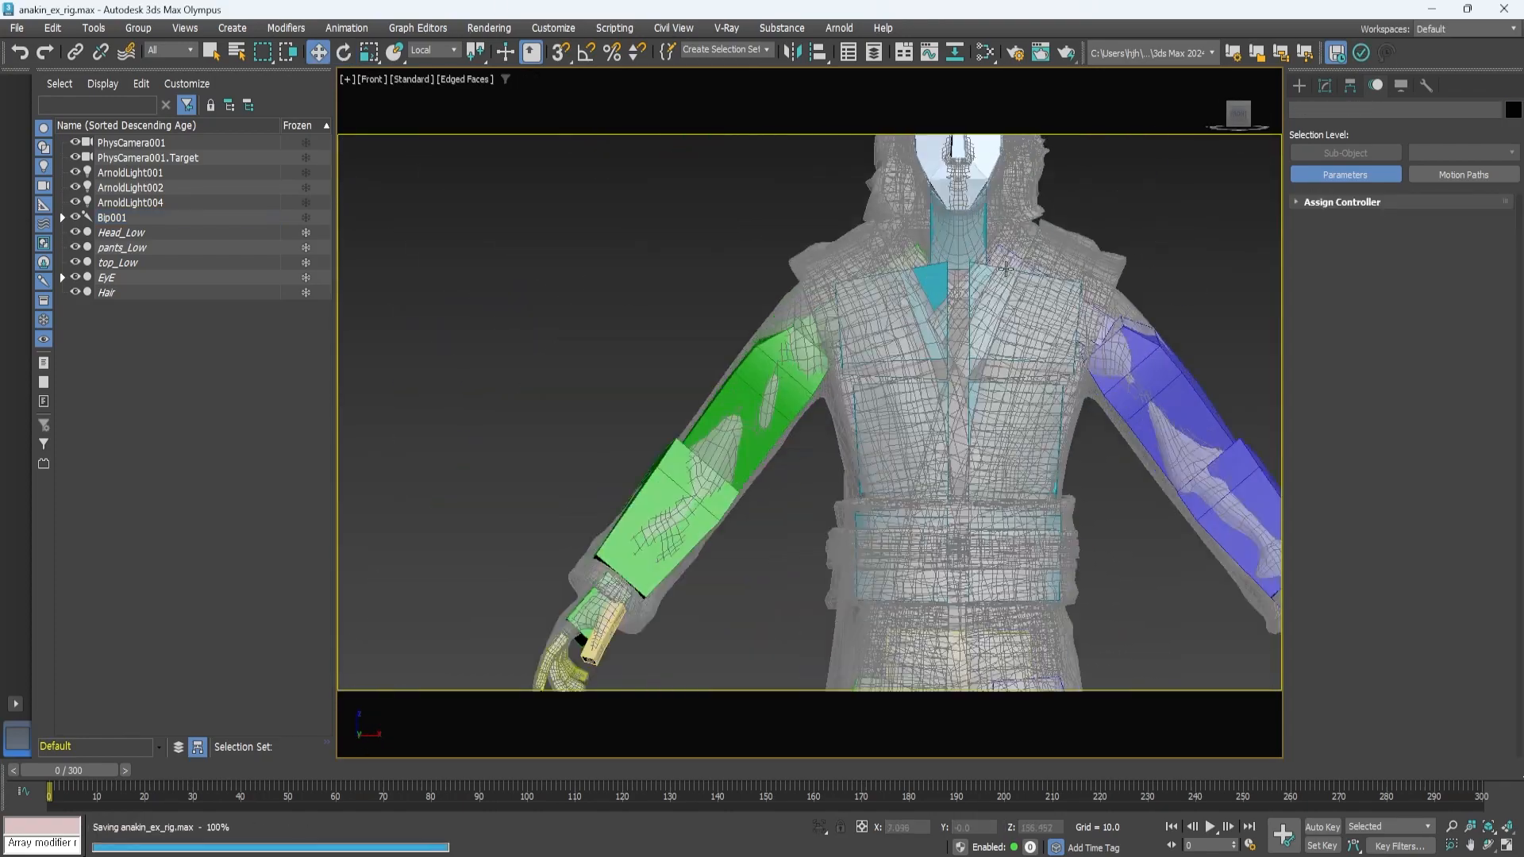
Move the neck bone upward along its local X axis to fit the neck mesh.
scroll(1005, 269, up, 6)
middle_drag(1005, 269, 1006, 388)
click(939, 333)
mouse_move(965, 373)
alt+middle_down()
mouse_move(1061, 418)
mouse_move(986, 416)
mouse_move(972, 393)
alt+middle_up()
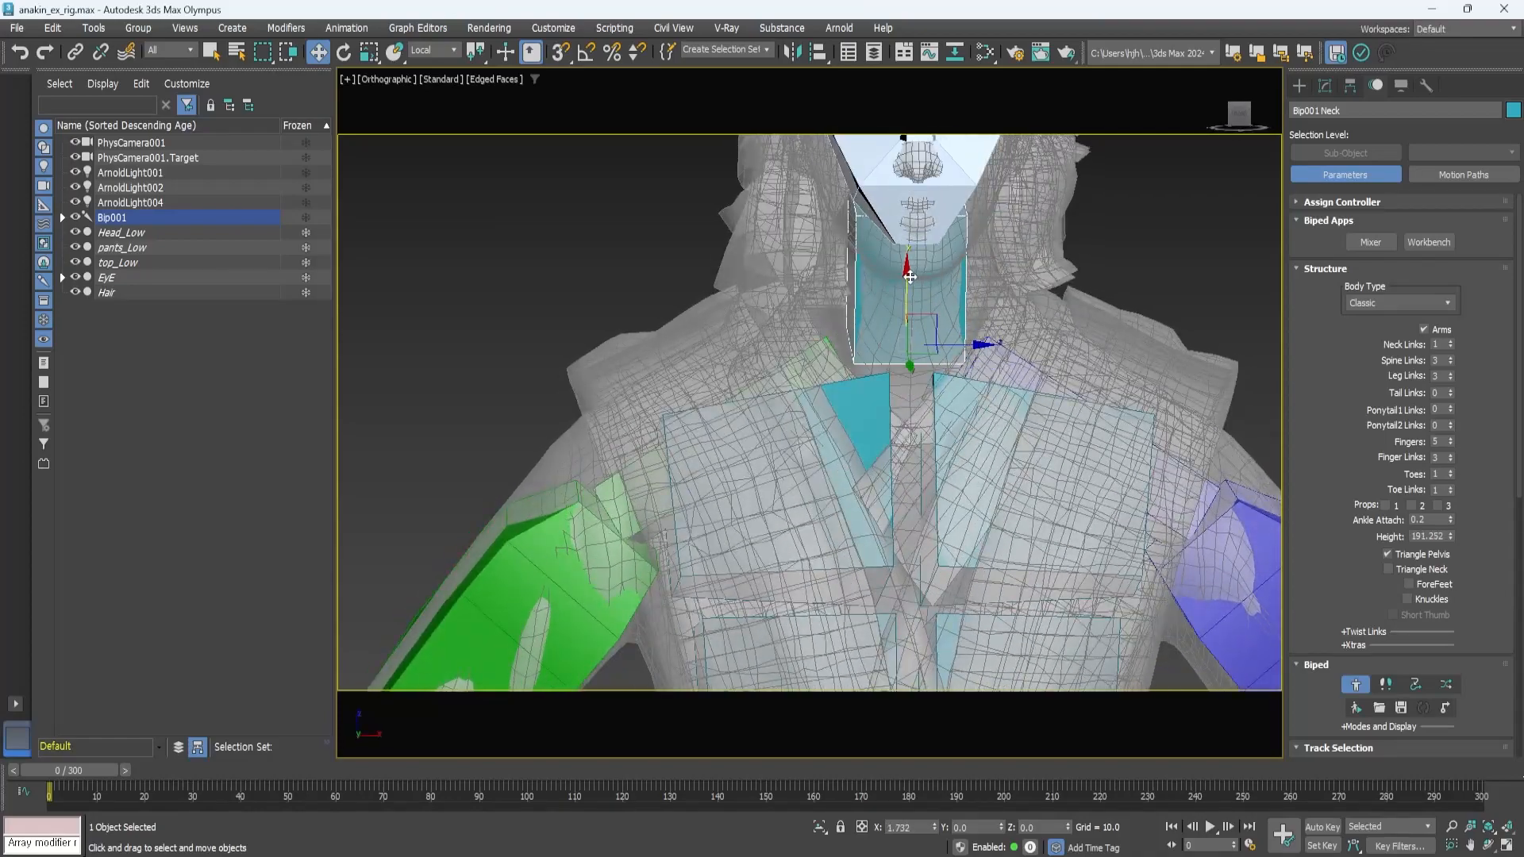
alt+middle_drag(909, 276, 989, 403)
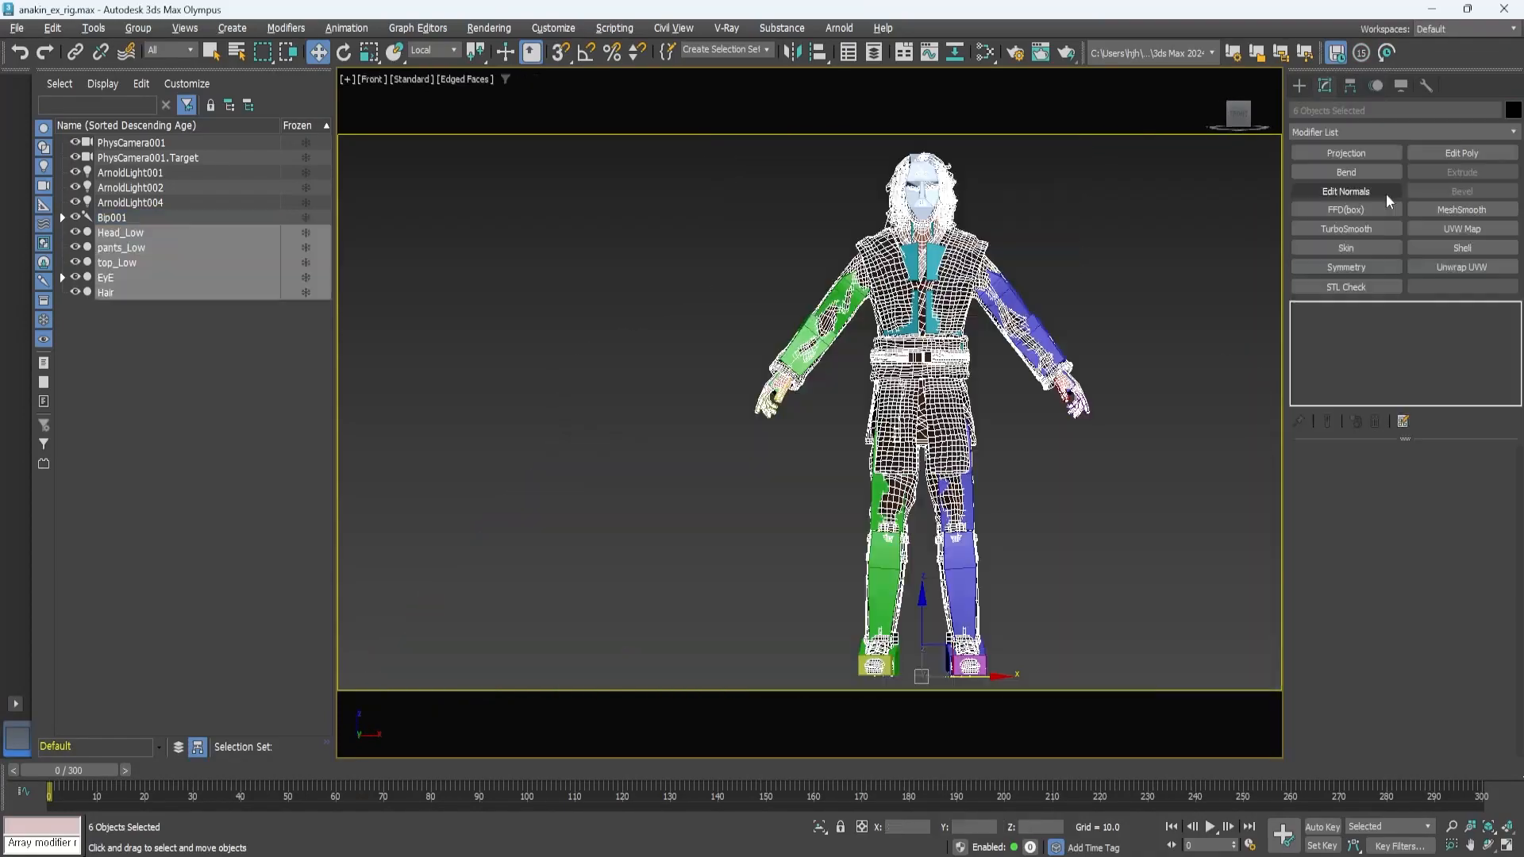
Apply a Skin modifier to the selected head, pants, top, eye and hair meshes and pick the Bip001 hierarchy as bones.
click(1346, 248)
scroll(1428, 483, down, 3)
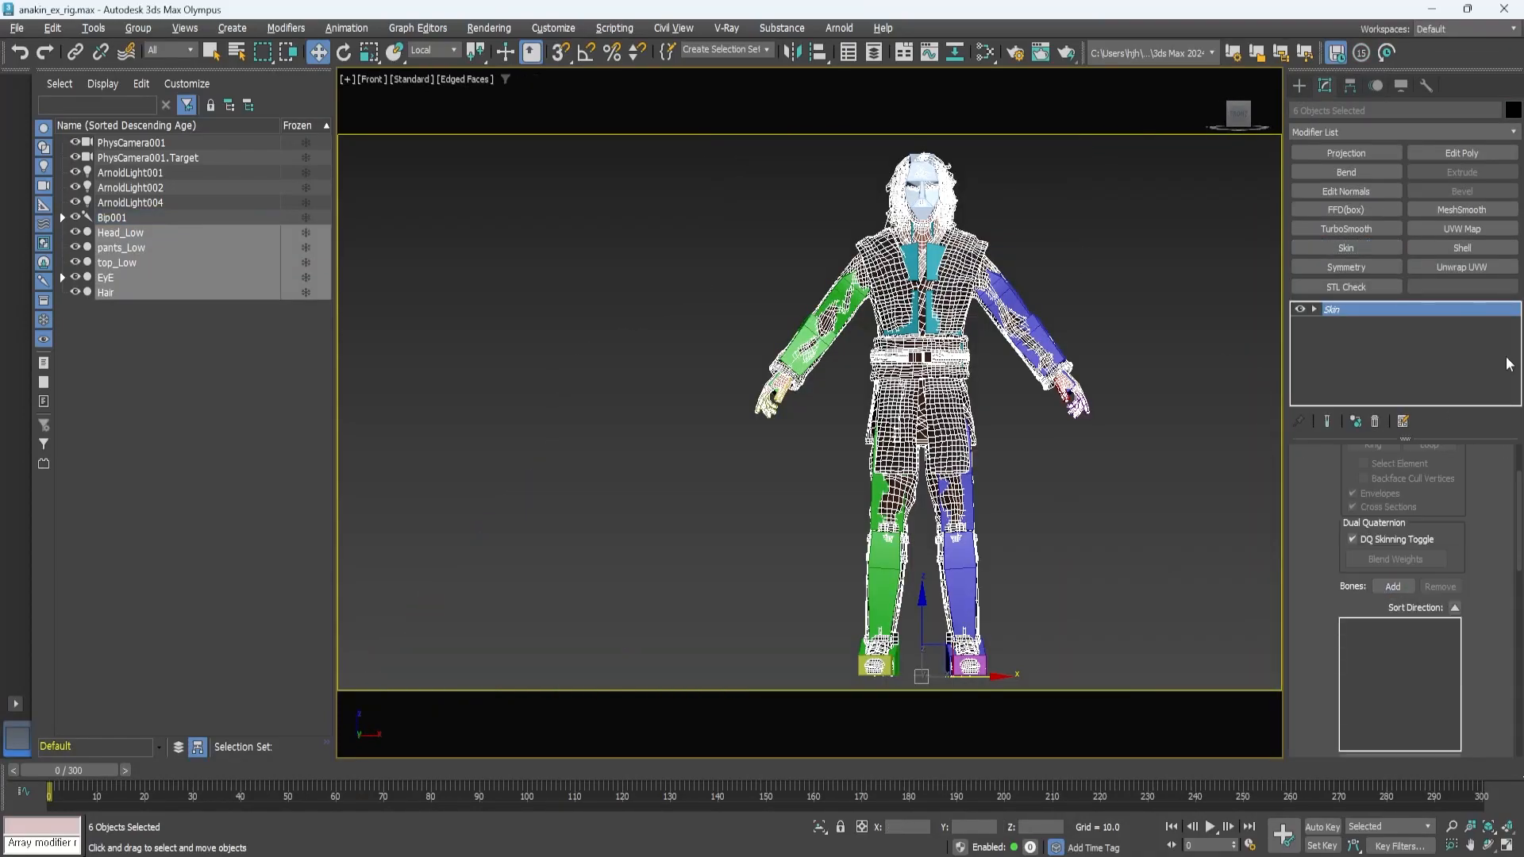
click(1392, 586)
click(556, 295)
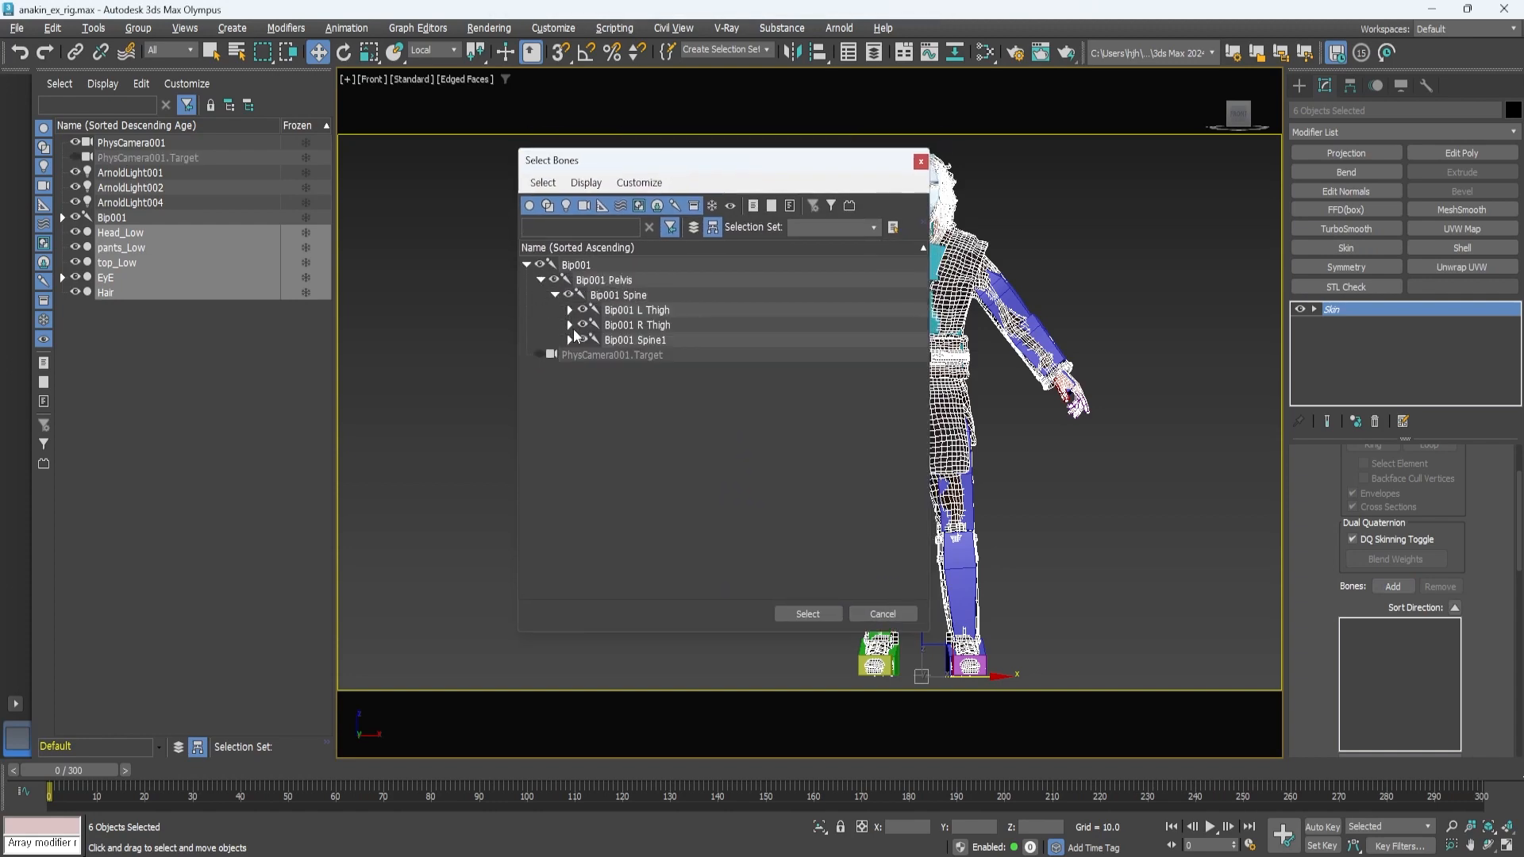
double_click(573, 267)
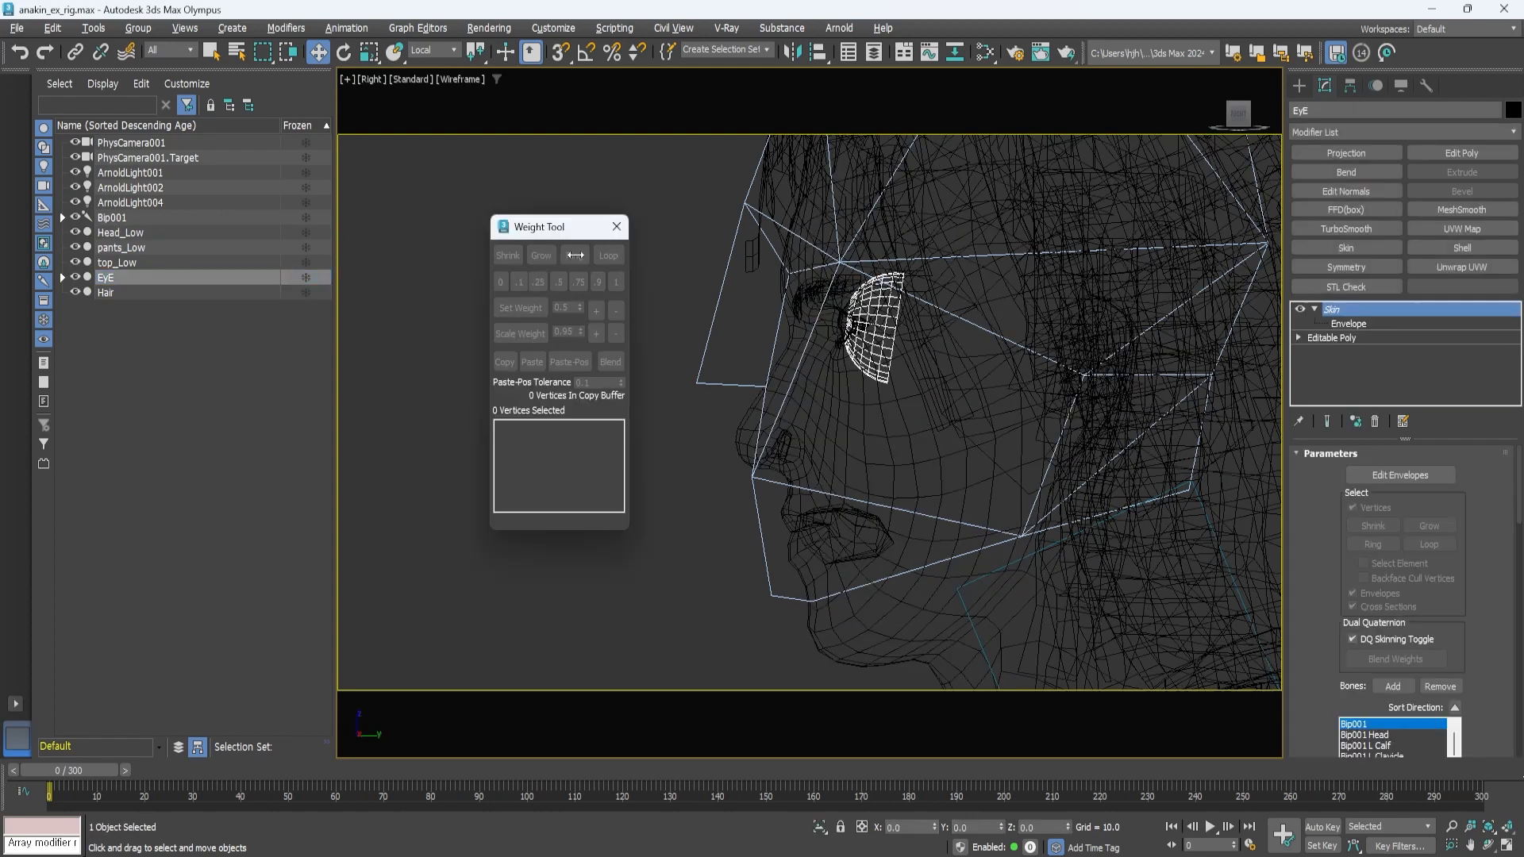
Close the Weight Tool, edit the eye meshes' skin envelopes and select the Bip001 Head bone.
click(617, 229)
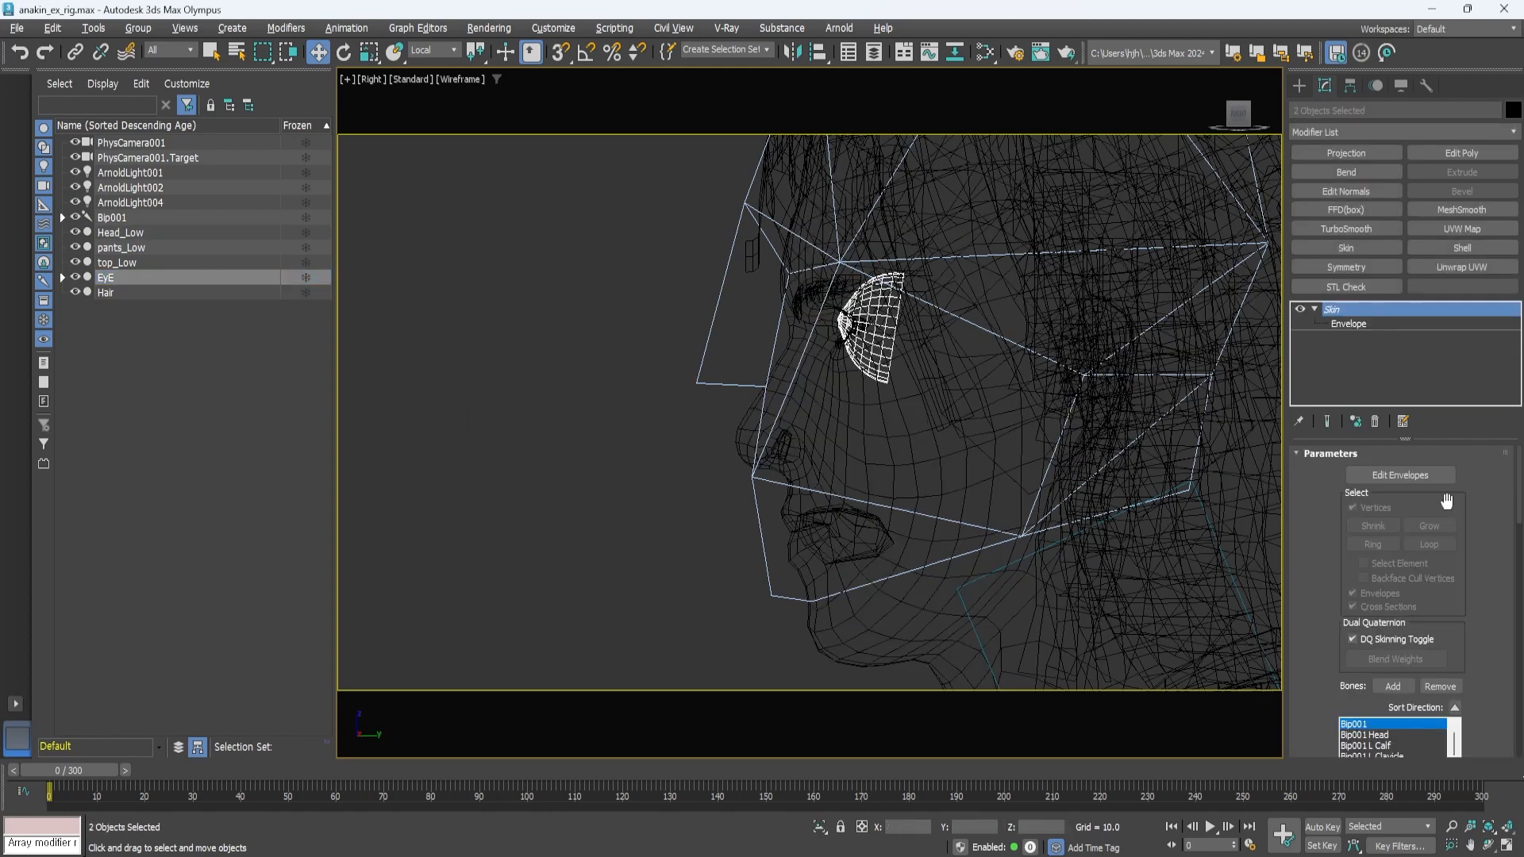
click(1443, 475)
scroll(1397, 627, down, 3)
click(1383, 636)
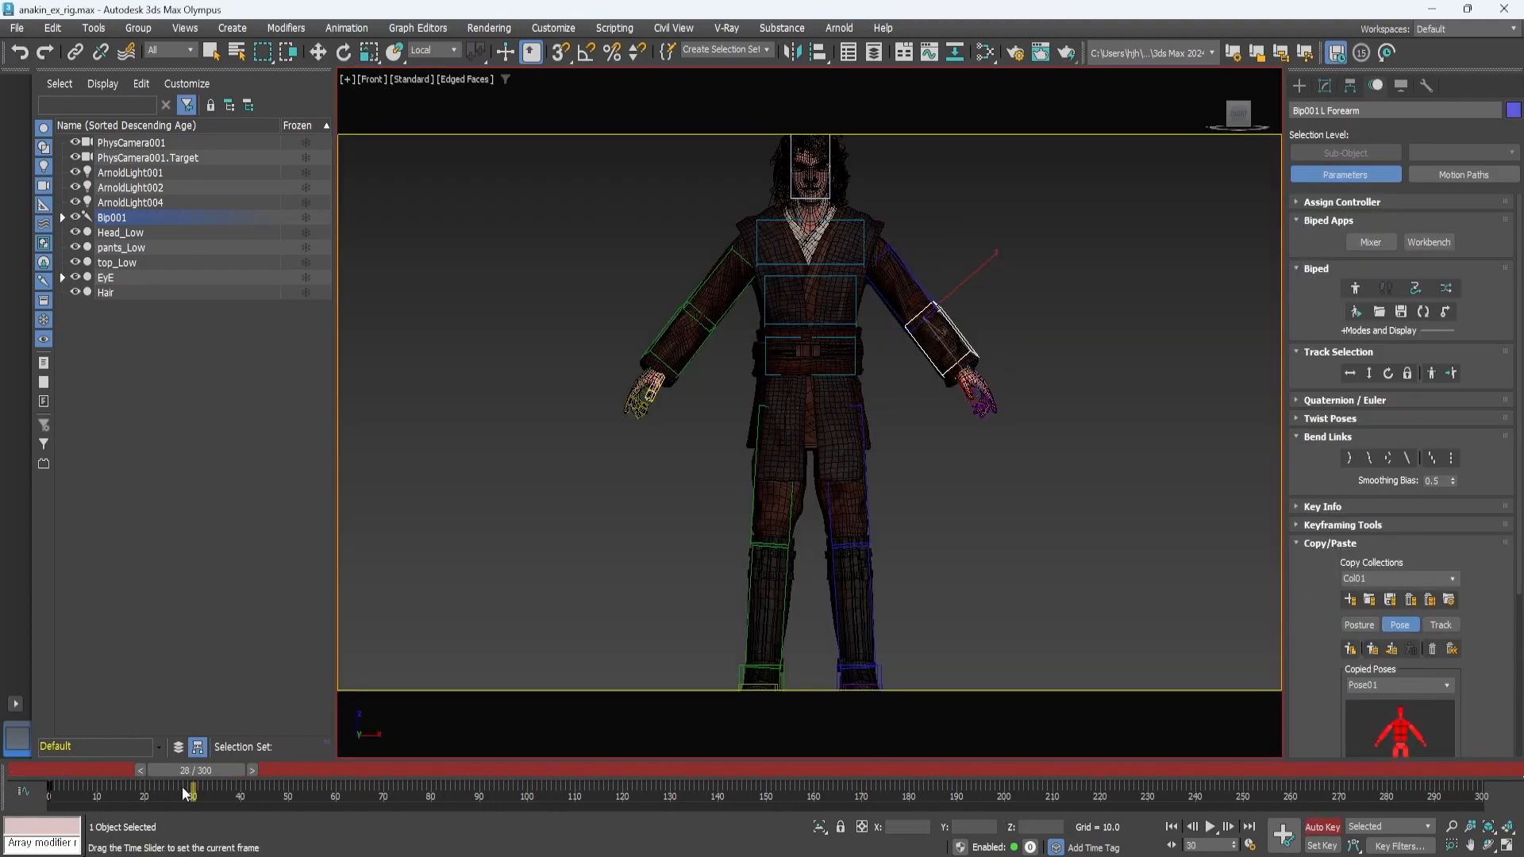
Go to frame 10 and adjust the animation range to start at frame 2.
click(1349, 298)
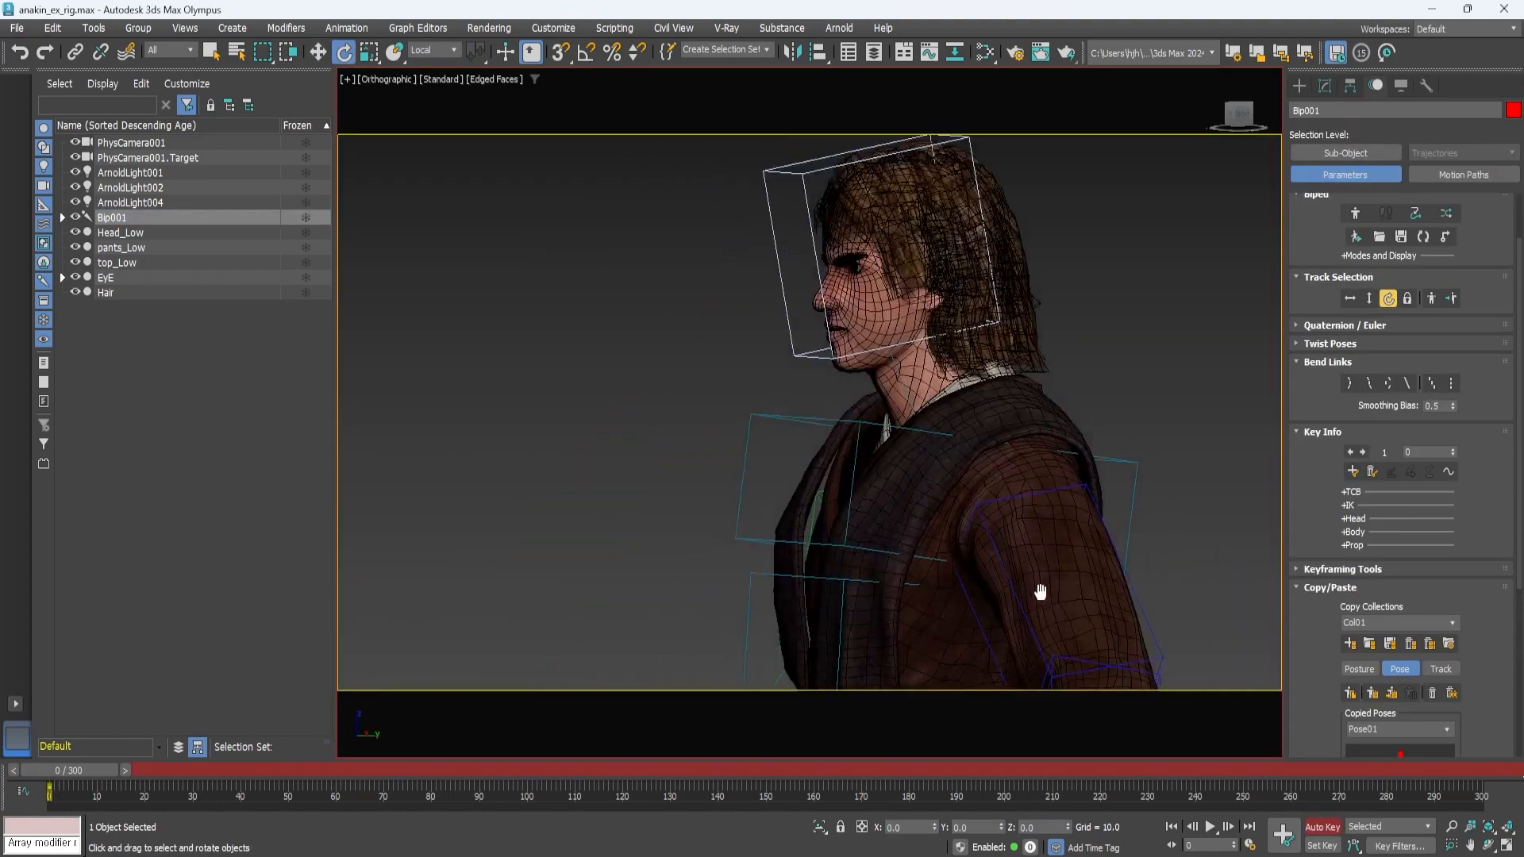
click(168, 770)
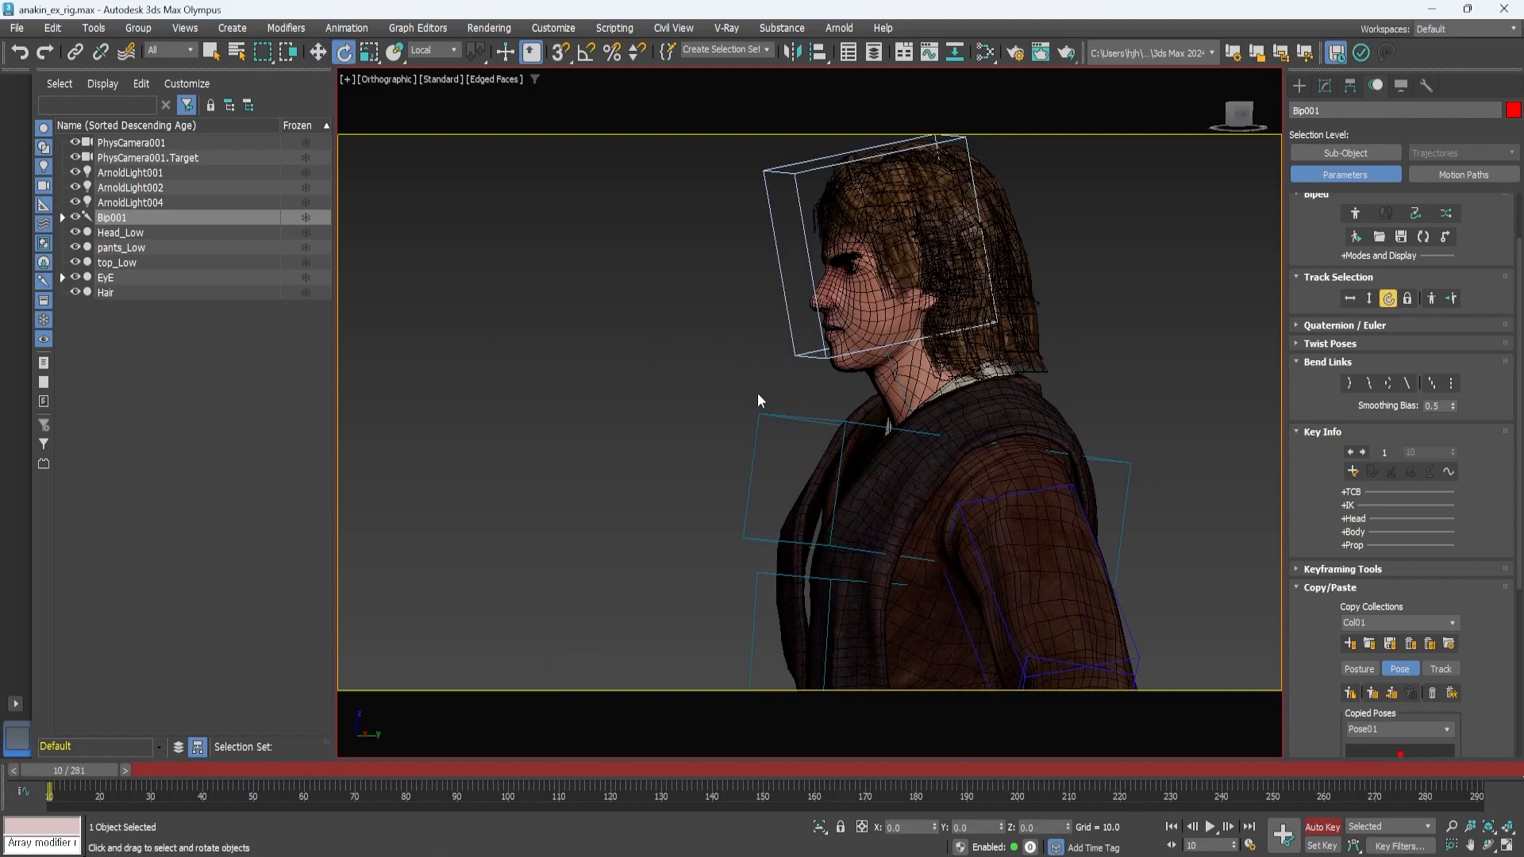
ctrl+alt+drag(123, 793, 210, 792)
Try rotating the neck and tilting the head back to test the skin deformation, and undo both rotations.
click(901, 389)
mouse_move(986, 350)
mouse_down()
mouse_move(1045, 370)
mouse_move(1014, 411)
mouse_move(973, 343)
mouse_up()
key(ctrl+z)
click(818, 325)
drag(945, 271, 986, 317)
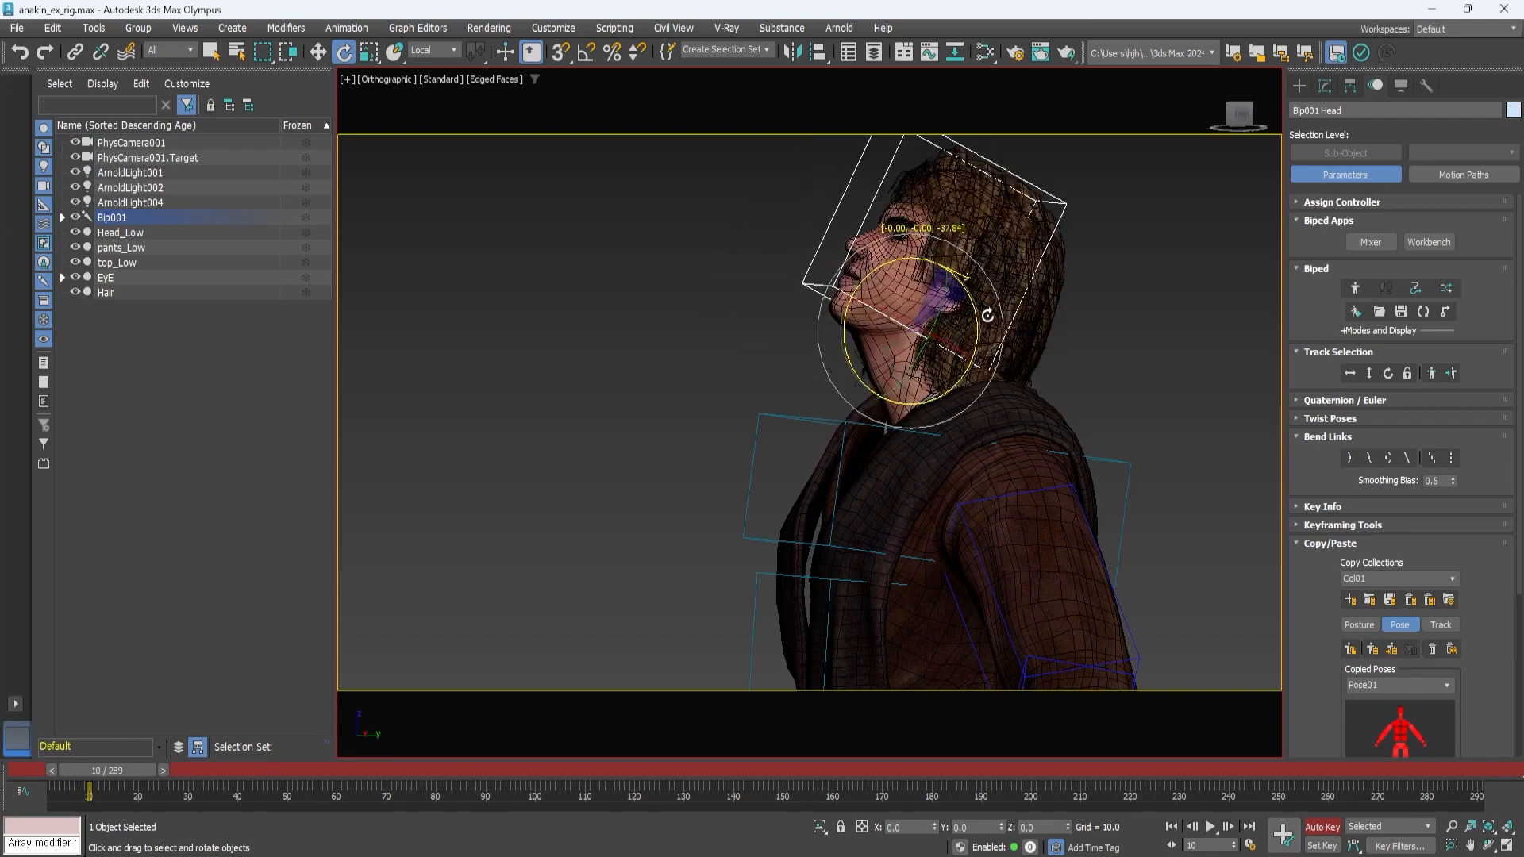
key(ctrl+z)
Isolate the Head_Low mesh in the viewport.
click(893, 325)
click(1400, 86)
key(alt+q)
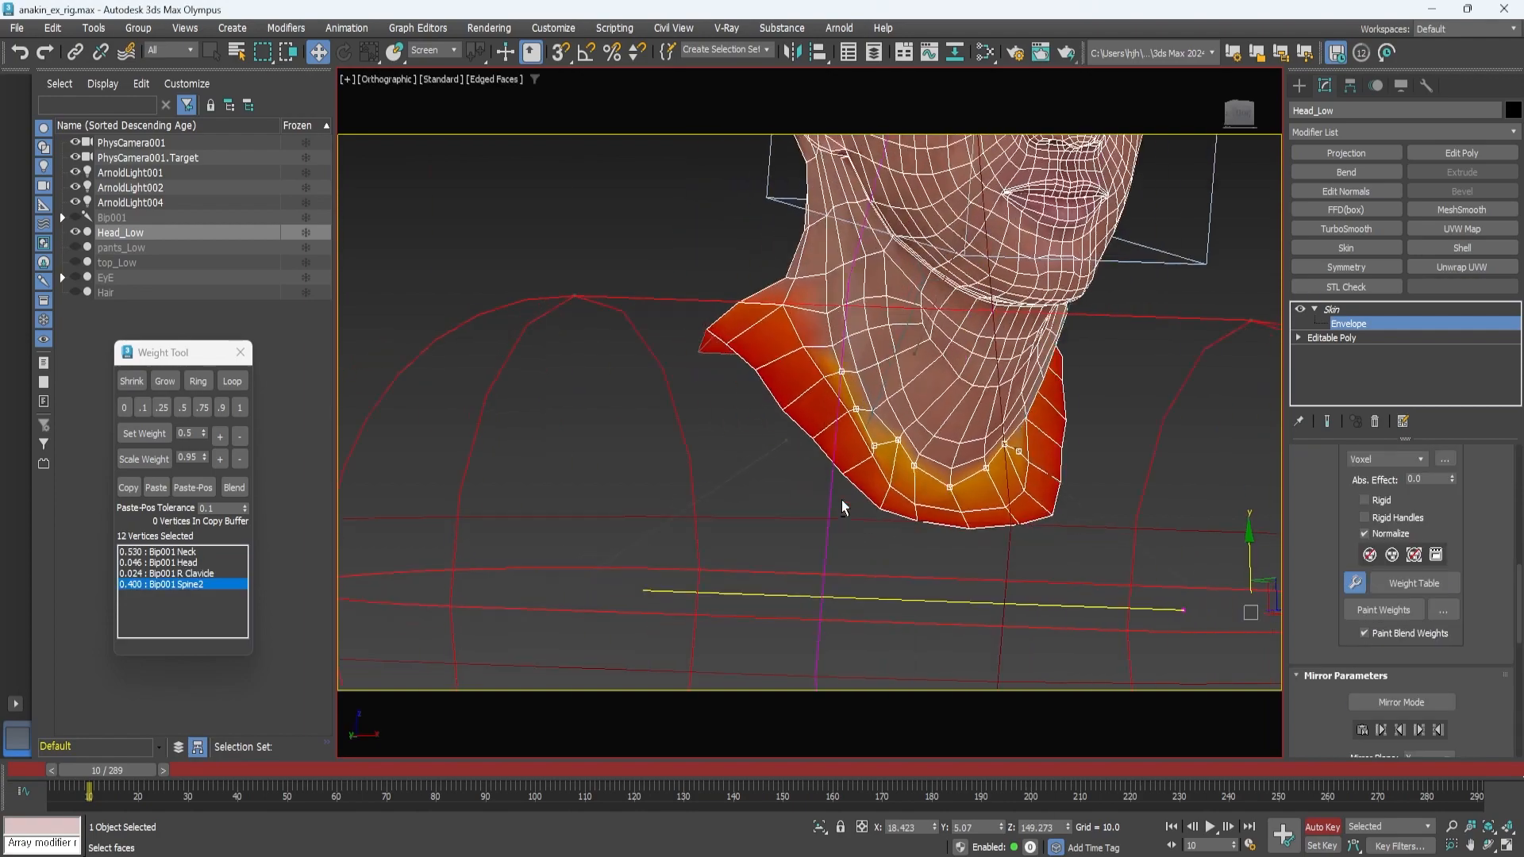
Refine the Bip001 Spine2 weights of vertices at the front of the neck's lower border.
alt+middle_drag(843, 408, 1095, 473)
click(1095, 473)
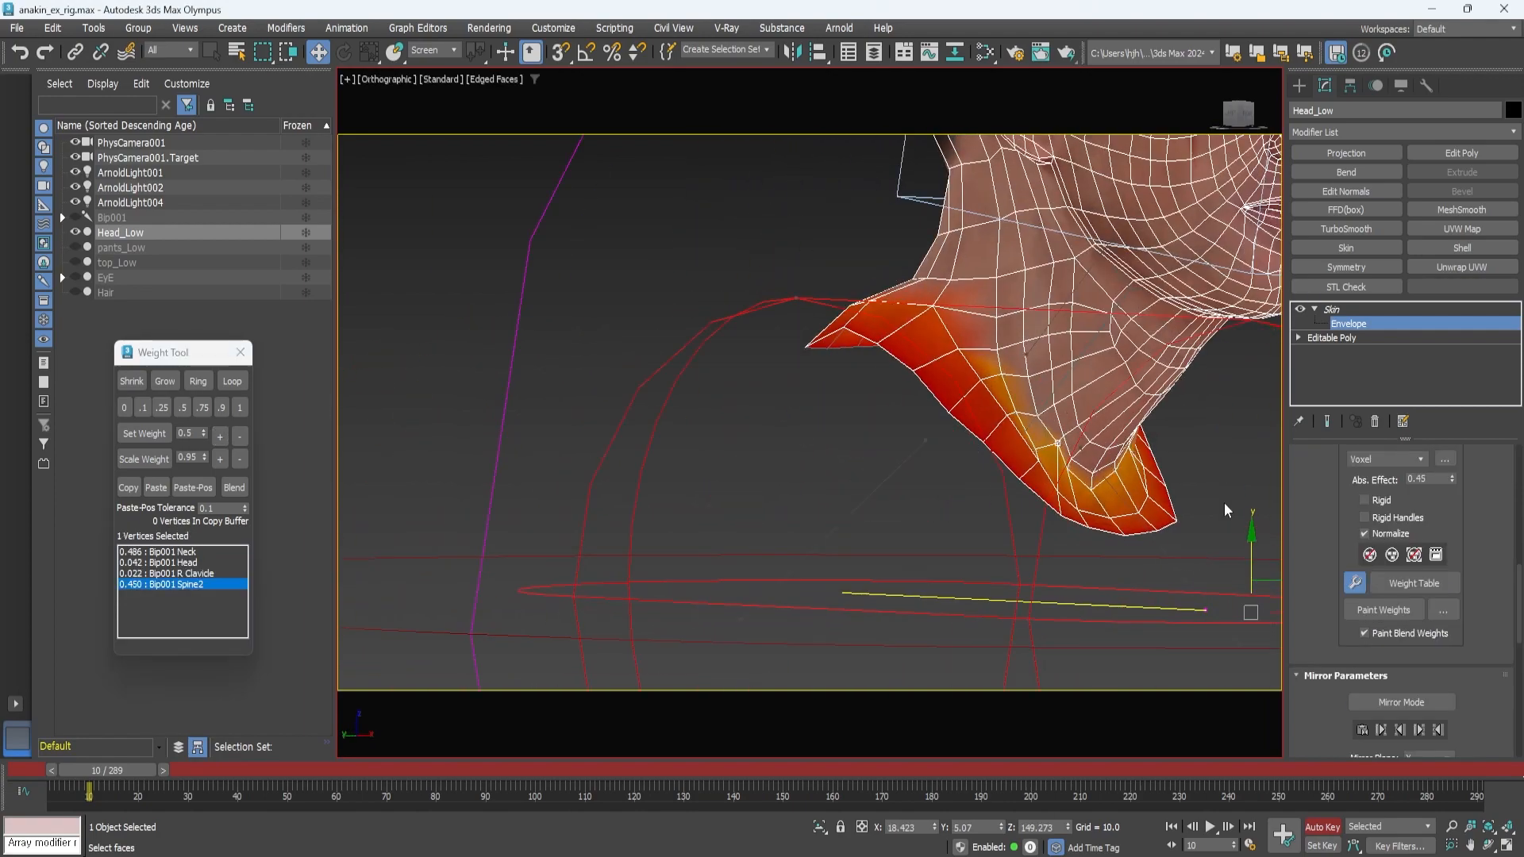
scroll(804, 436, up, 3)
alt+middle_drag(1040, 404, 843, 452)
scroll(844, 452, down, 5)
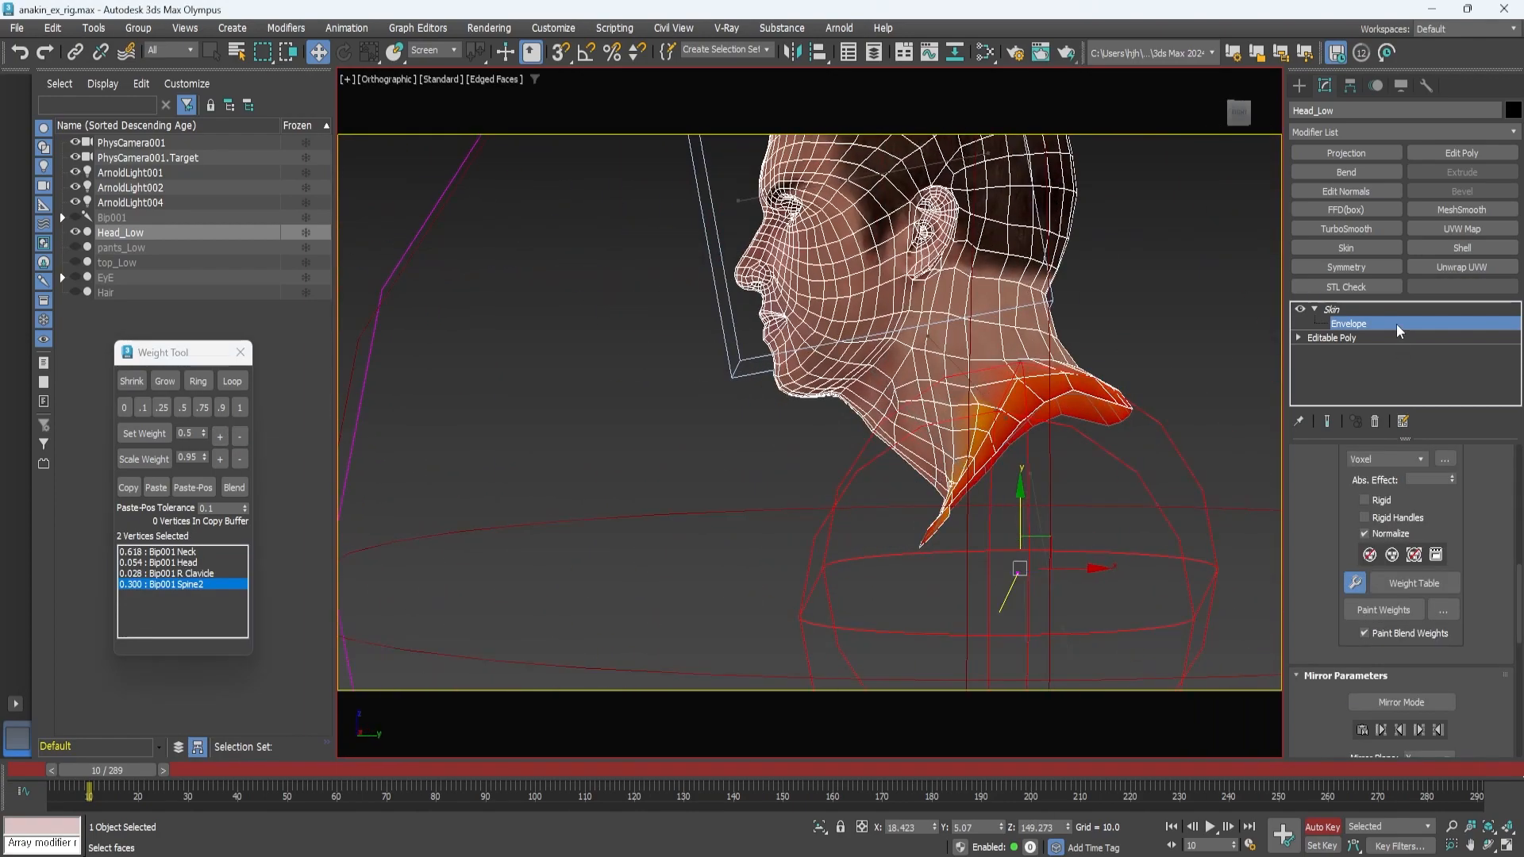
Leave envelope editing and tilt the head bone forward to test the neck deformation.
click(1378, 310)
key(e)
click(1039, 404)
drag(1042, 364, 1095, 376)
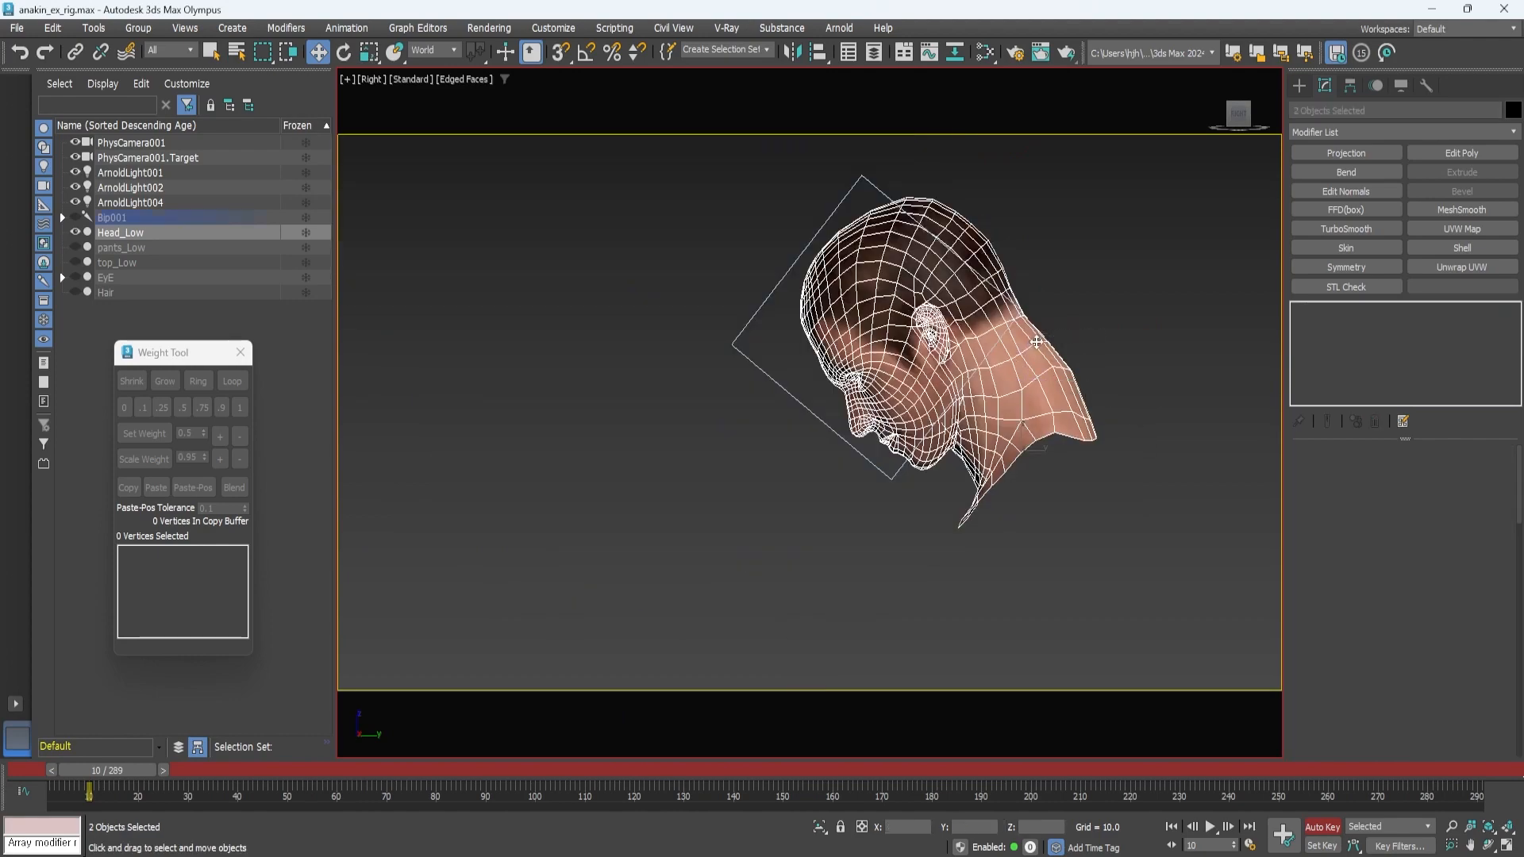
Lower the bone weight of the vertices at the back of the neck by three increments and finish envelope editing.
drag(1109, 387, 1017, 328)
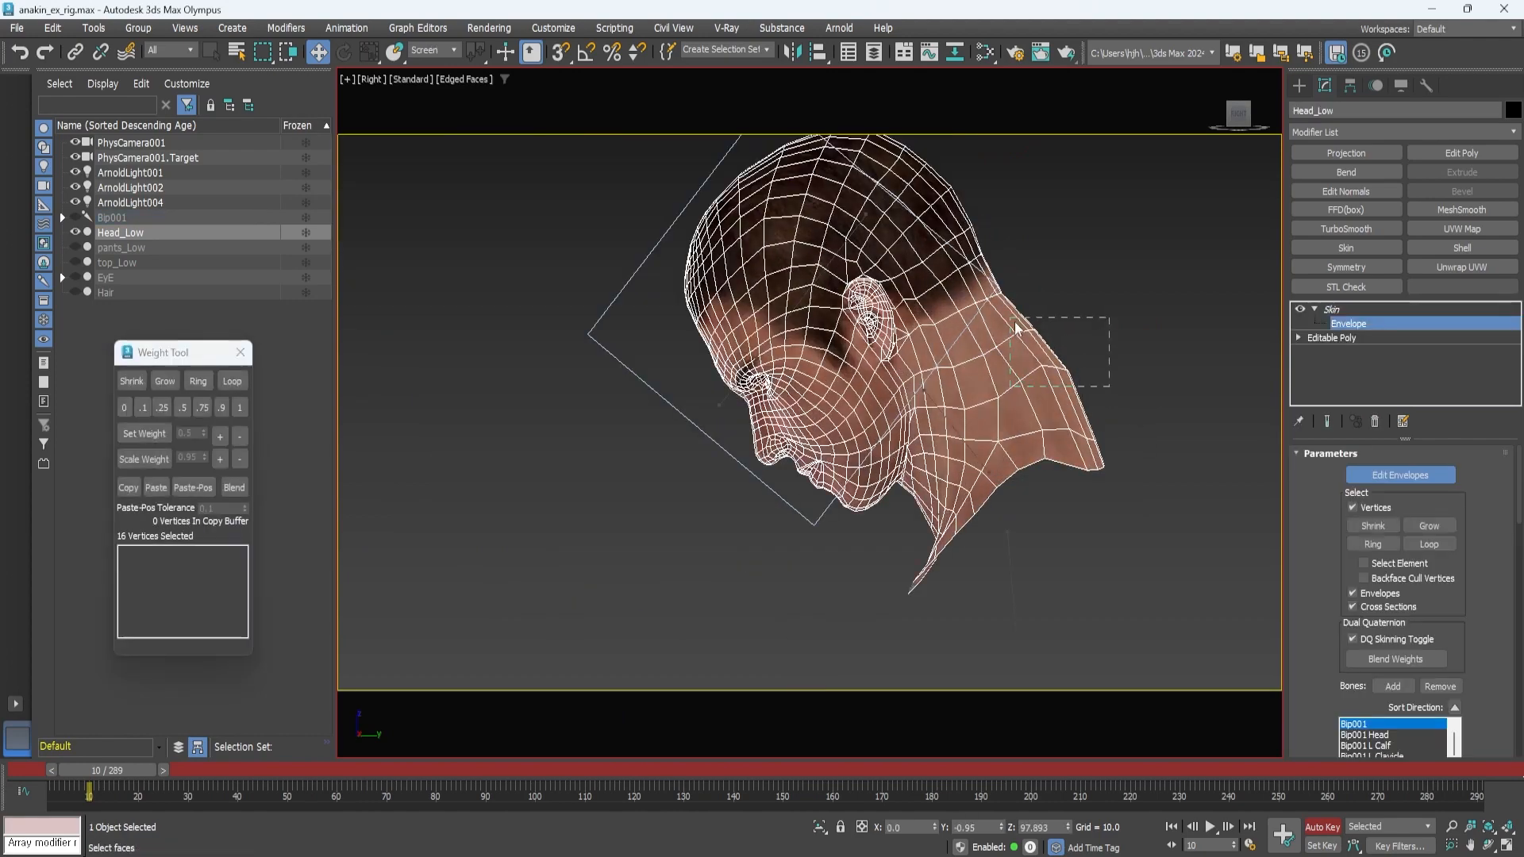
click(239, 439)
click(239, 439)
click(239, 439)
click(1400, 476)
Rotate the head bone again and check the corrected neck weights up close.
click(814, 527)
mouse_move(932, 454)
mouse_down()
mouse_move(857, 452)
mouse_move(928, 456)
mouse_up()
mouse_move(928, 456)
alt+middle_down()
mouse_move(956, 415)
mouse_move(925, 437)
alt+middle_up()
scroll(924, 437, up, 4)
mouse_move(928, 401)
mouse_down()
mouse_move(908, 402)
mouse_move(926, 406)
mouse_up()
alt+middle_drag(926, 407, 894, 439)
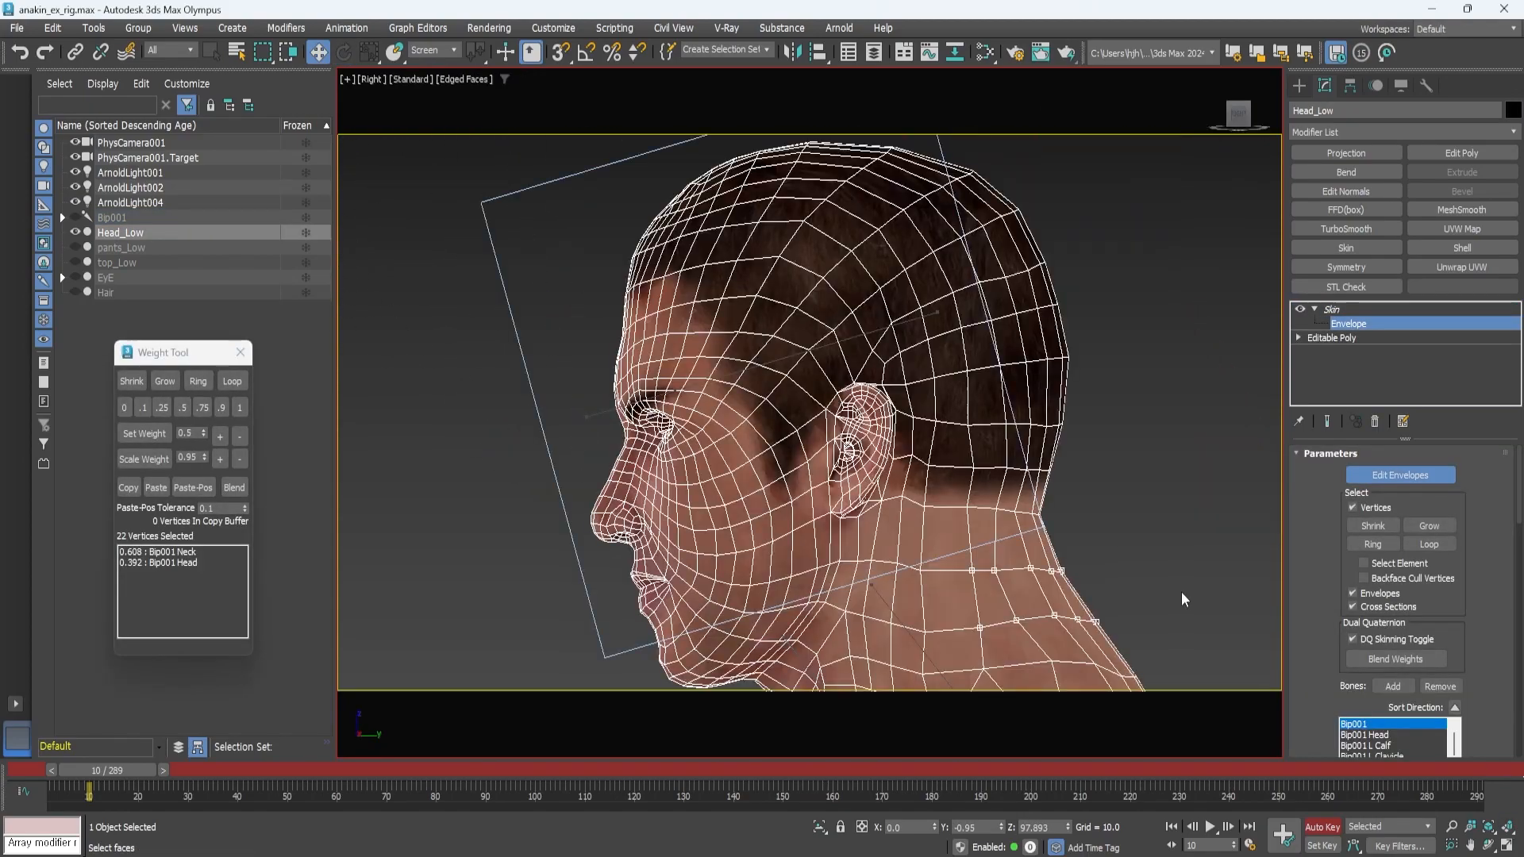
Select the vertex loop under the jaw in wireframe display and raise its Bip001 Head weight.
middle_drag(806, 673, 926, 388)
scroll(925, 388, up, 4)
click(924, 386)
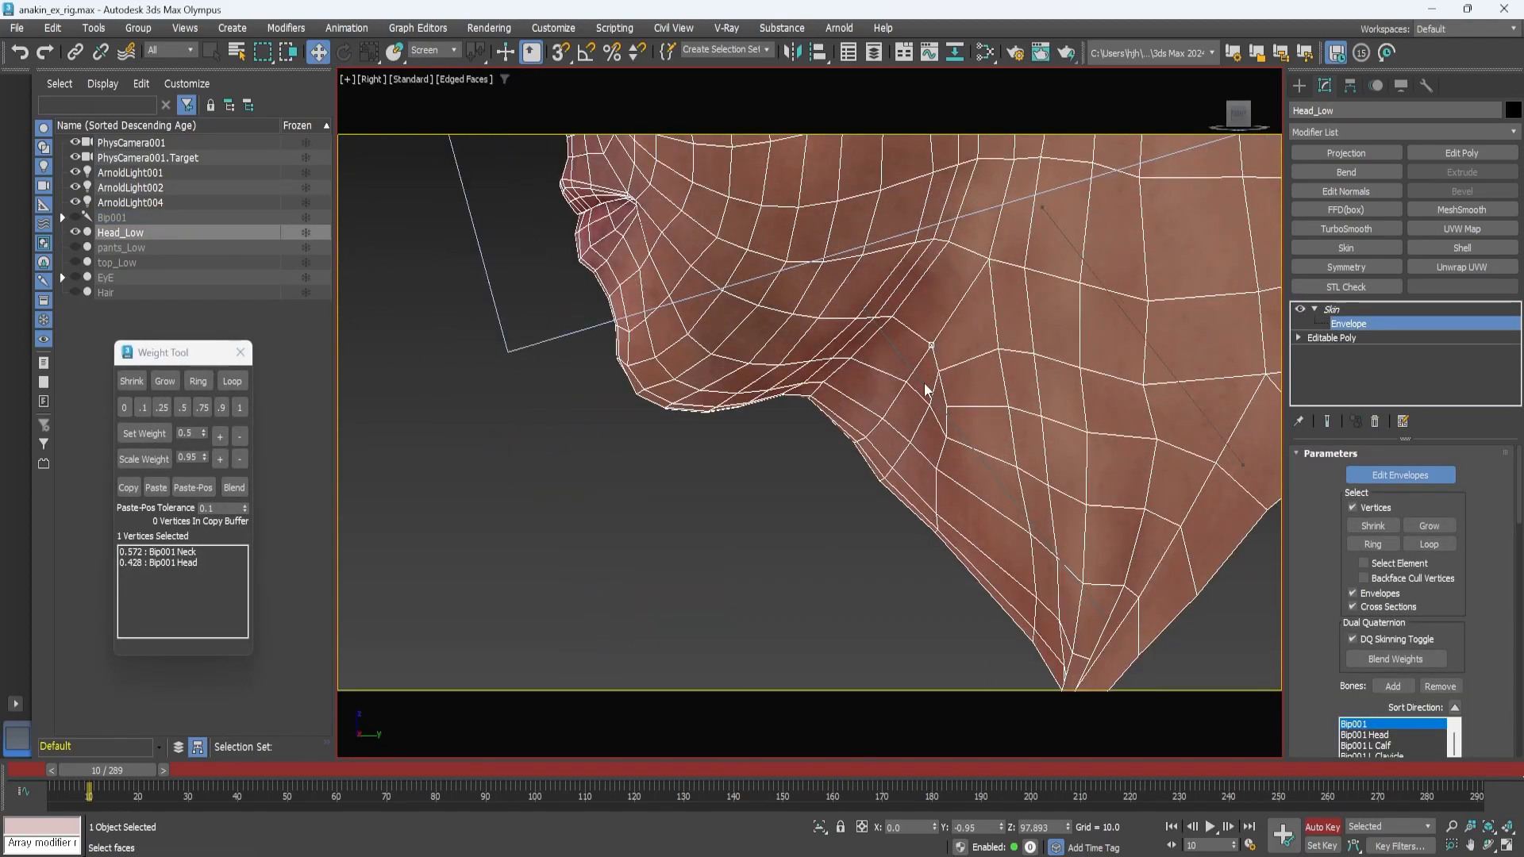
key(F3)
ctrl+click(897, 427)
click(233, 381)
scroll(898, 442, down, 4)
middle_drag(897, 442, 868, 487)
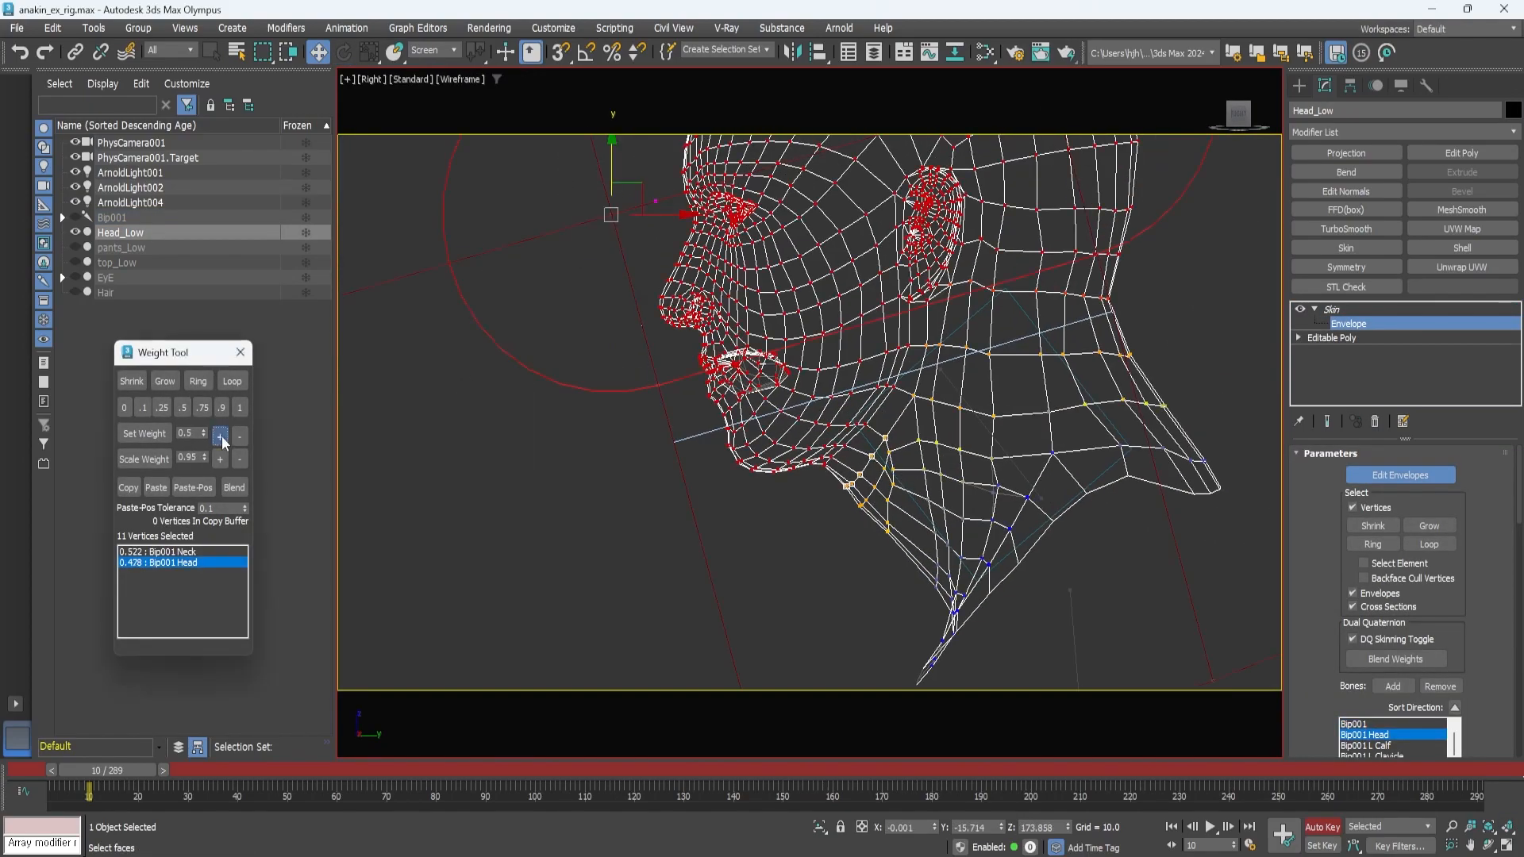
Leave envelope editing and tilt the head bone further forward to test the jaw area.
click(1368, 320)
click(671, 431)
drag(883, 300, 834, 304)
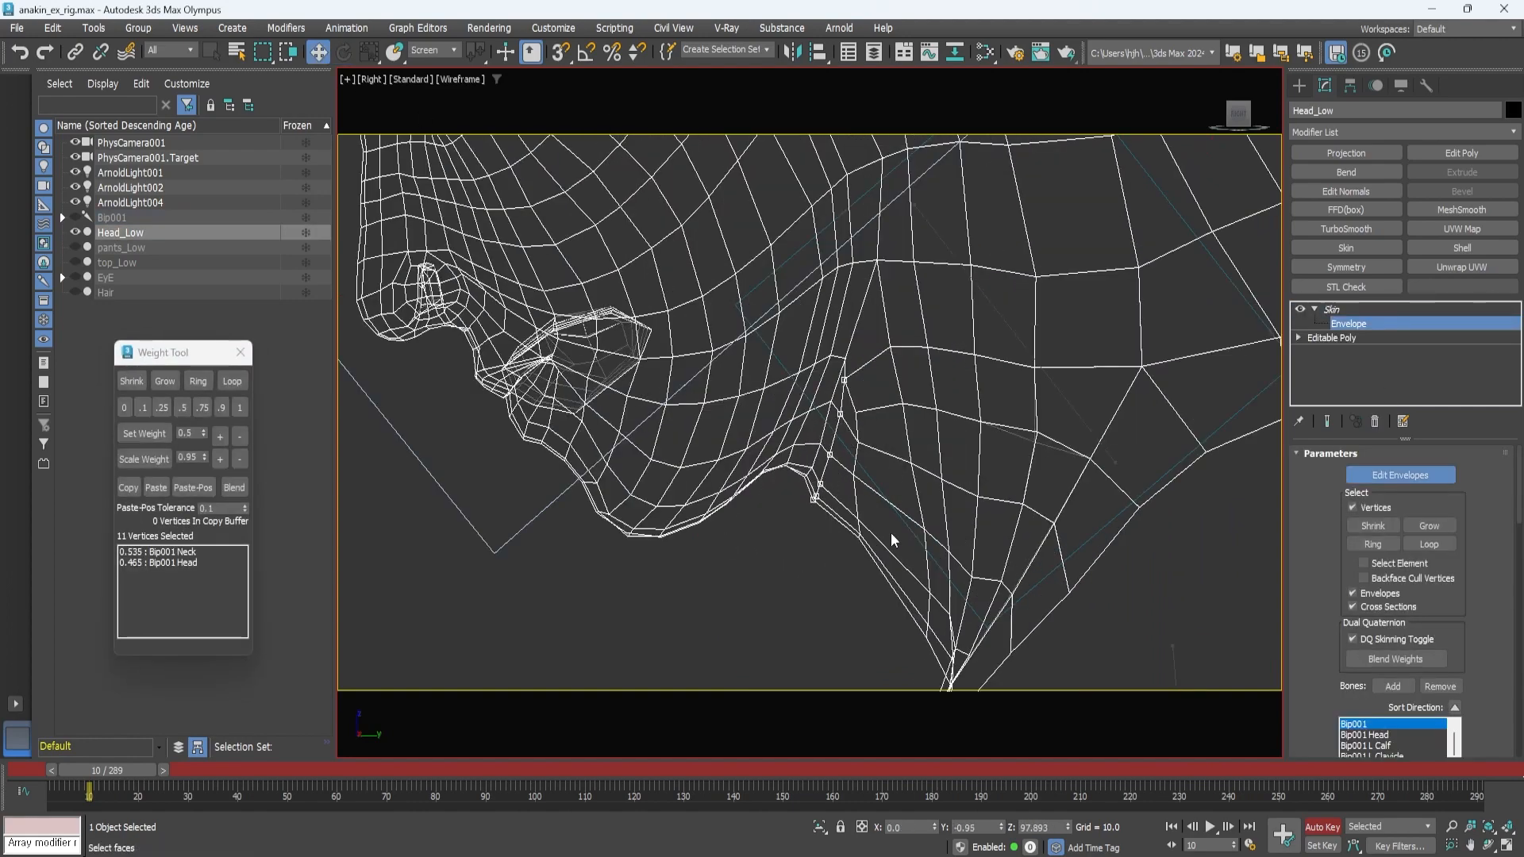
Increase the Bip001 Head weight of the selected under-jaw vertices by two increments.
scroll(892, 541, down, 5)
click(161, 562)
click(220, 436)
click(220, 436)
scroll(865, 530, up, 5)
middle_drag(865, 530, 930, 505)
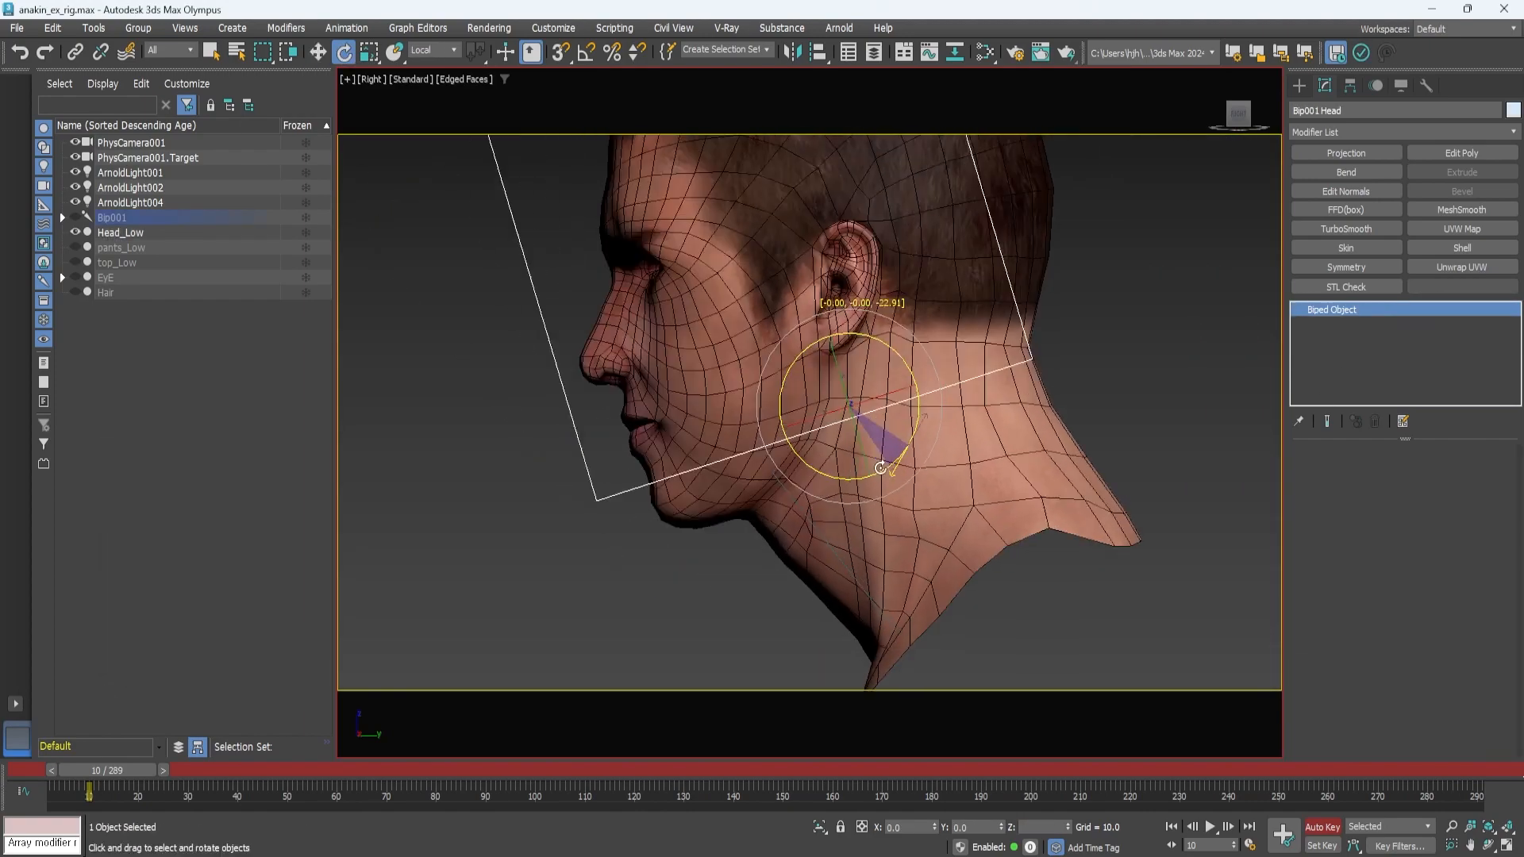
Rotate the head bone back up and inspect the jaw and neck deformation from several angles.
mouse_move(921, 421)
mouse_down()
mouse_move(1023, 491)
mouse_move(970, 568)
mouse_up()
scroll(970, 587, down, 4)
middle_drag(970, 587, 1048, 550)
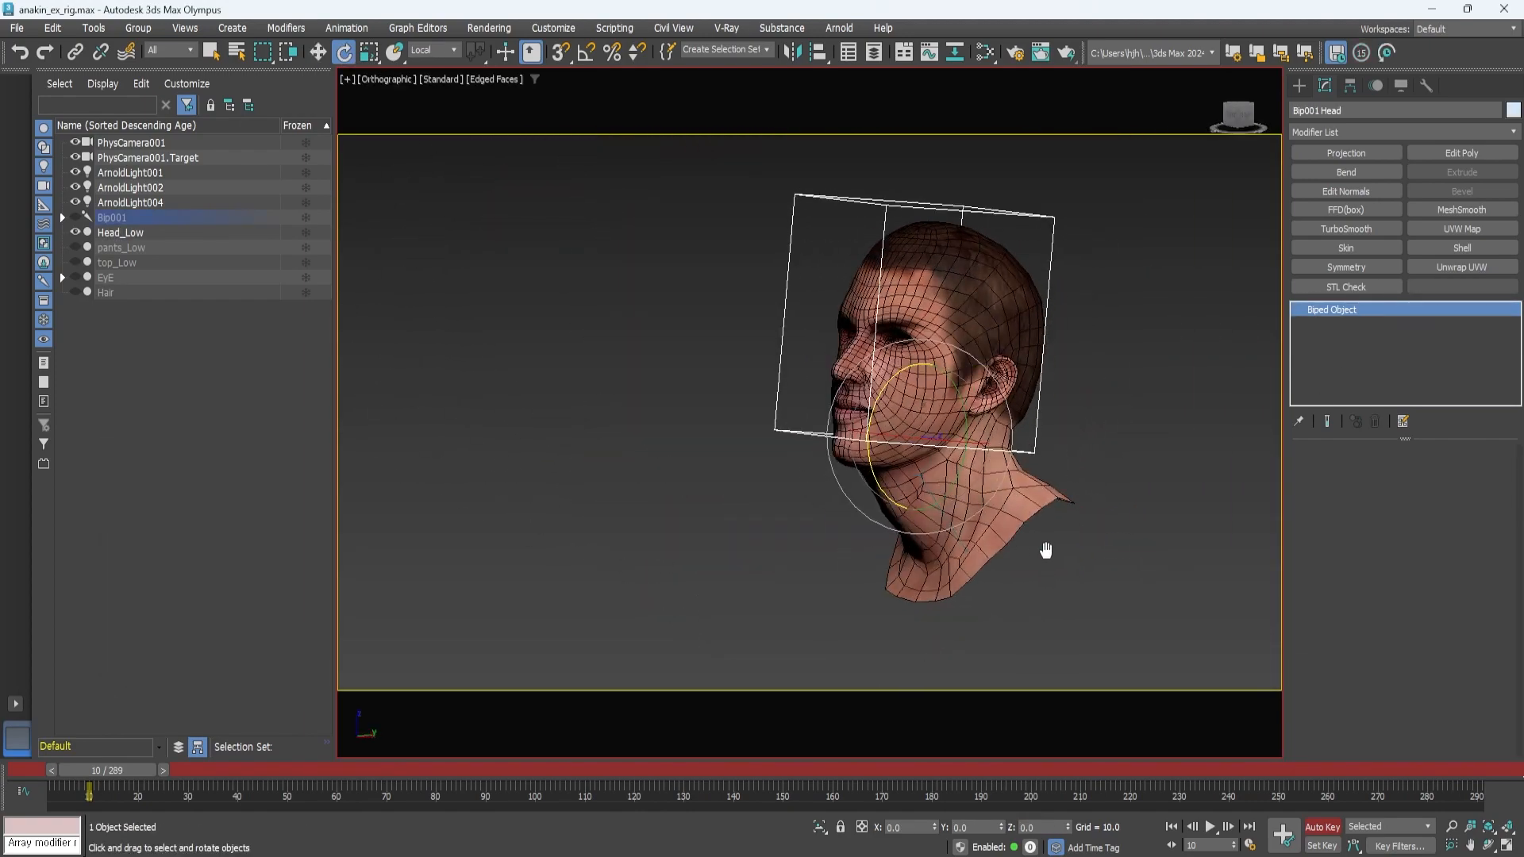
scroll(1048, 551, up, 4)
click(1401, 86)
click(1423, 336)
middle_drag(888, 404, 892, 456)
mouse_move(853, 444)
mouse_down()
mouse_move(826, 487)
mouse_move(855, 446)
mouse_up()
scroll(913, 468, down, 4)
alt+middle_drag(913, 468, 950, 464)
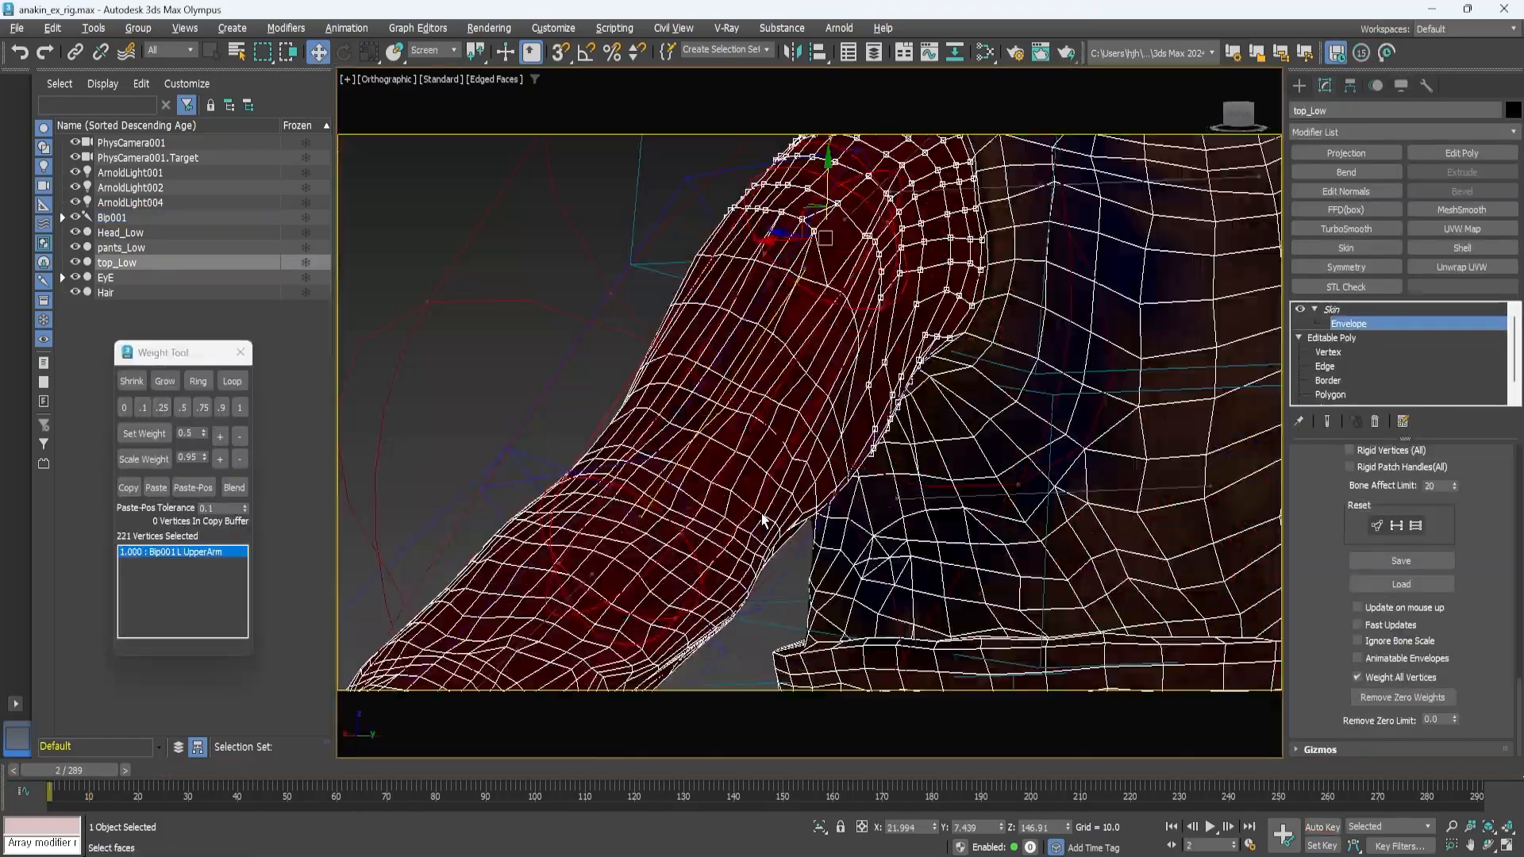
Extend the Bip001 L UpperArm vertex selection around top_Low's left shoulder at weight 1, and save the scene.
alt+middle_drag(762, 412, 833, 386)
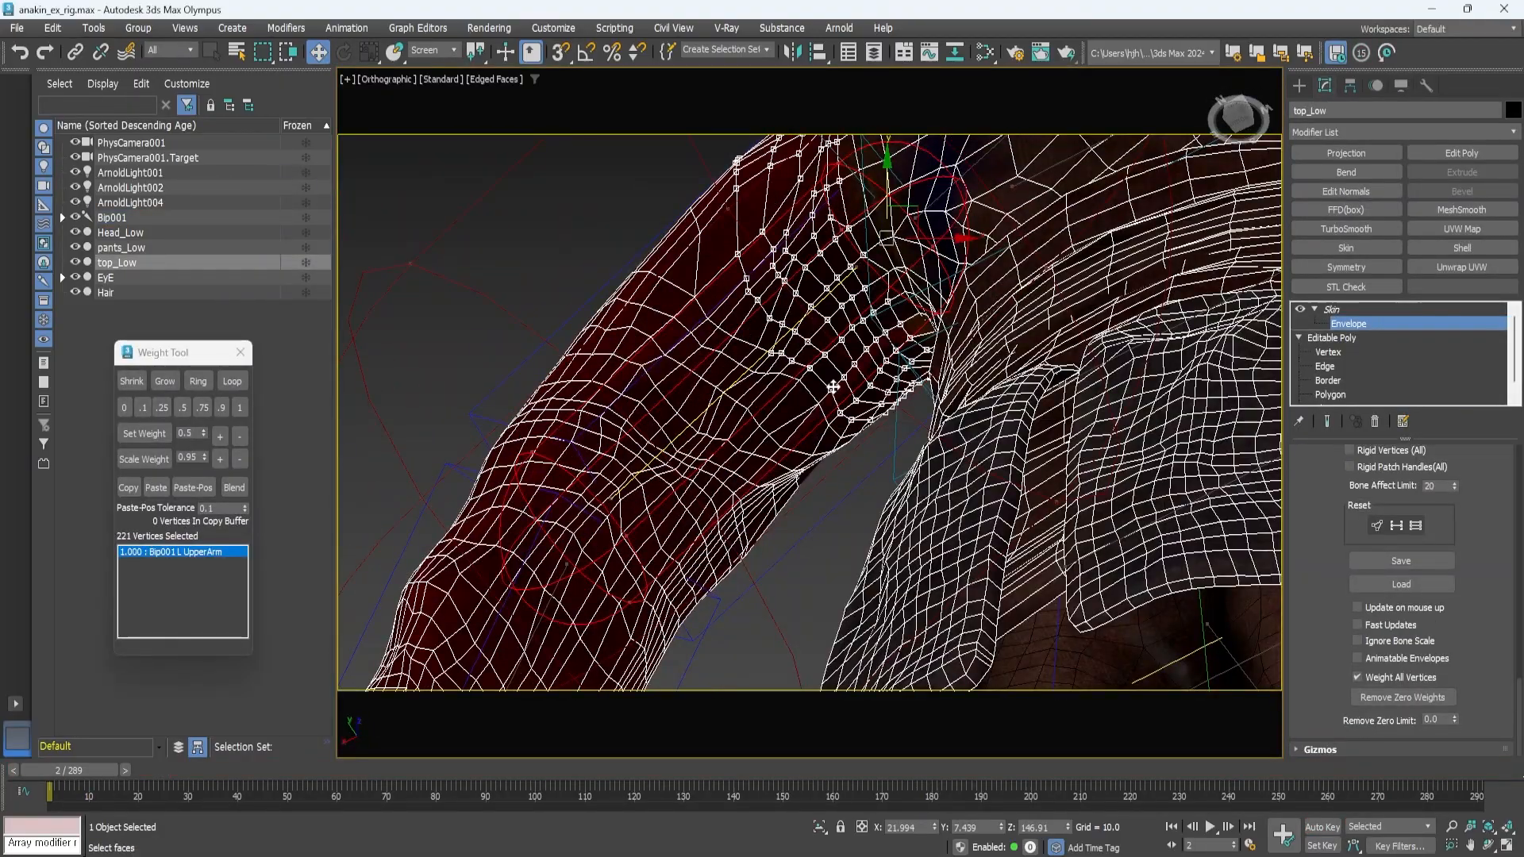
middle_drag(833, 386, 986, 605)
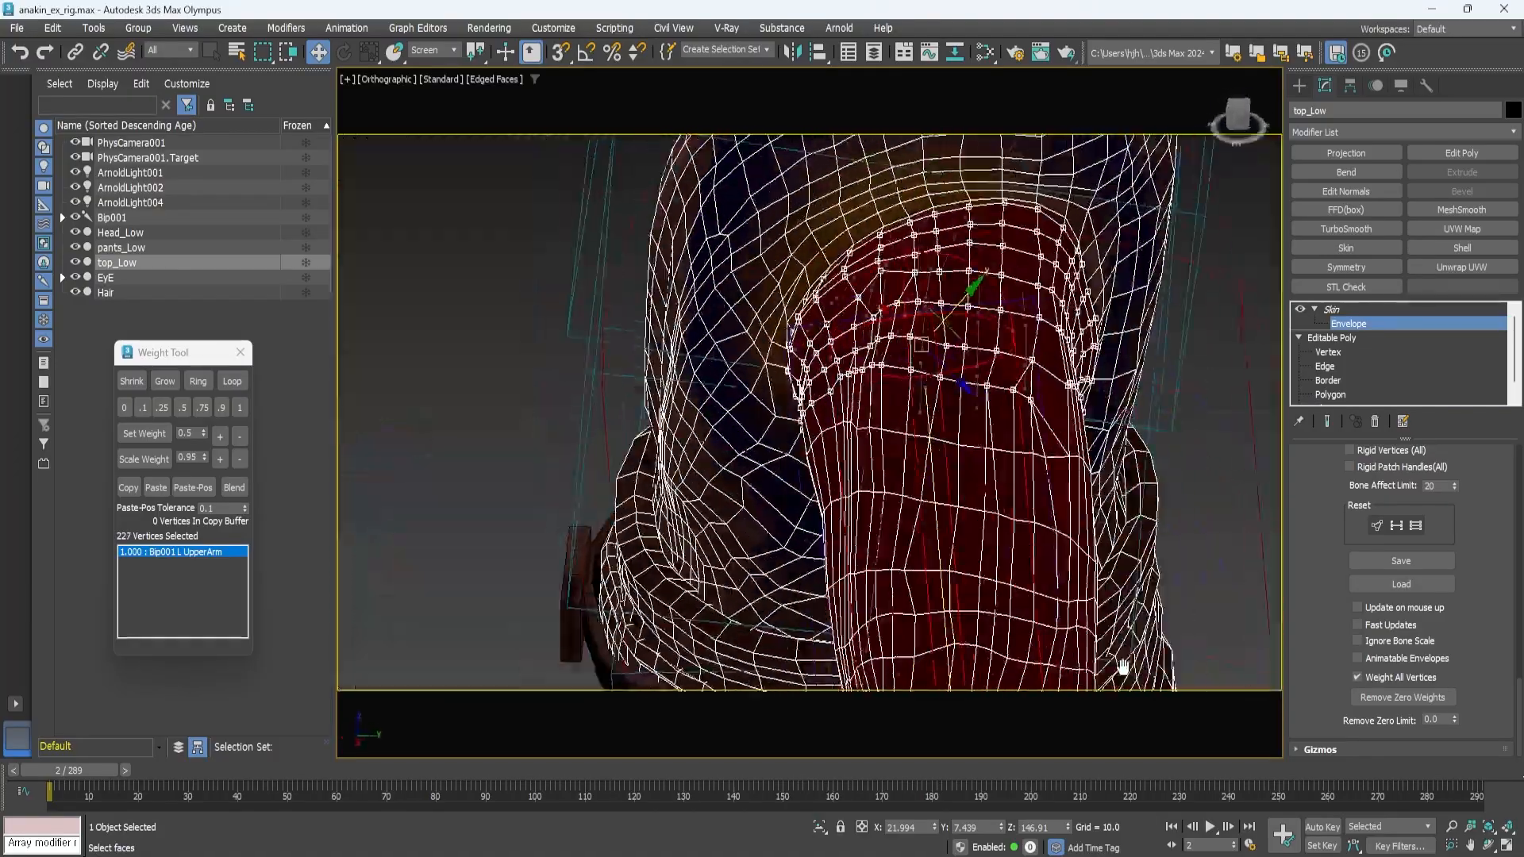
alt+middle_drag(1123, 666, 1036, 393)
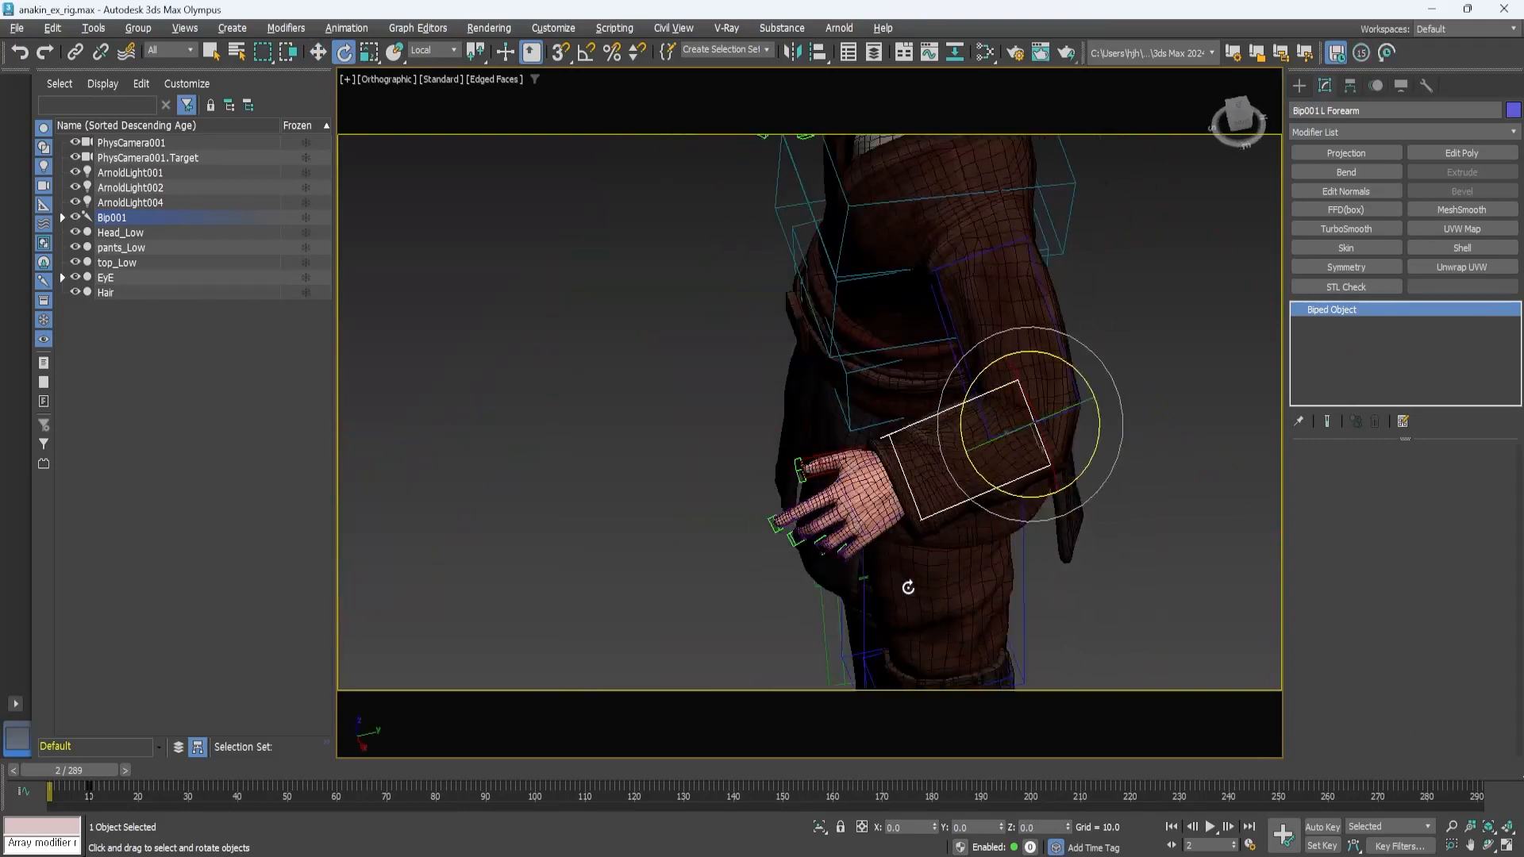
key(ctrl+s)
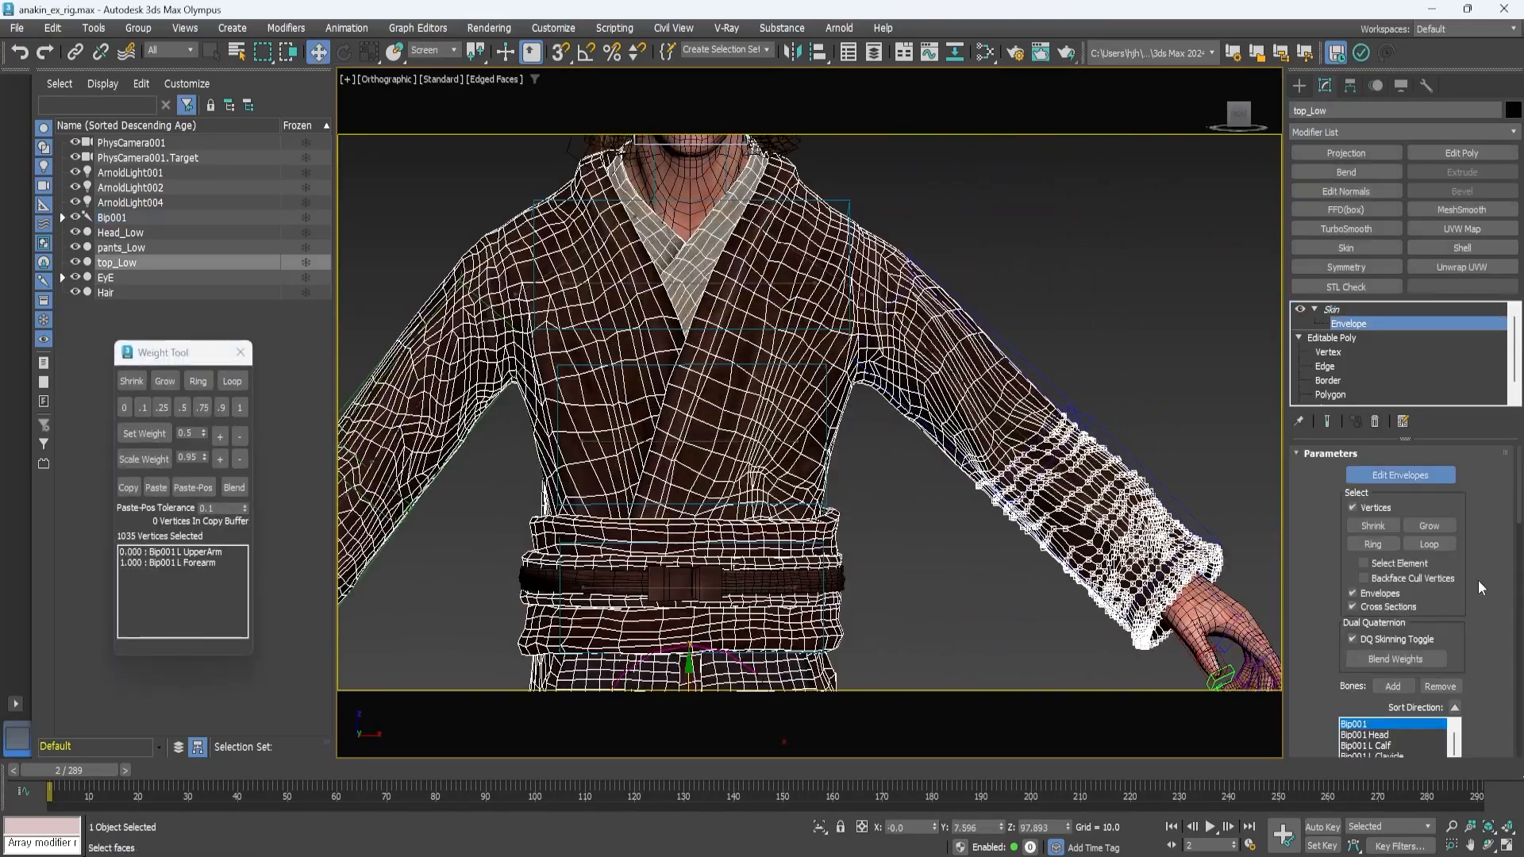
Paint-blend the Bip001 L UpperArm and Bip001 L Forearm weights around top_Low's left elbow, and rotate the left forearm bone to test them.
scroll(1478, 580, down, 5)
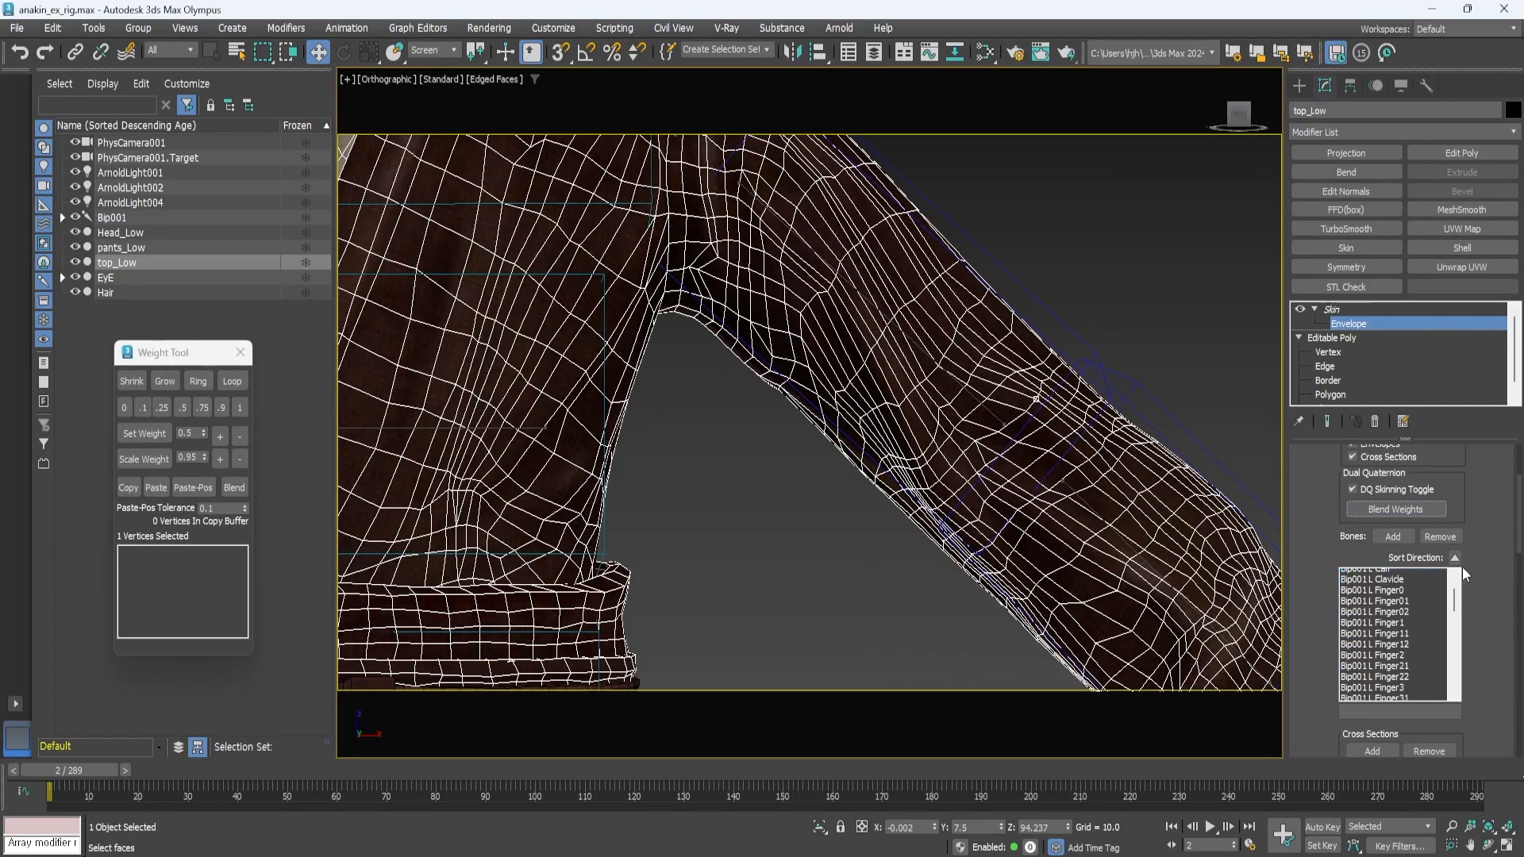
scroll(1462, 567, down, 5)
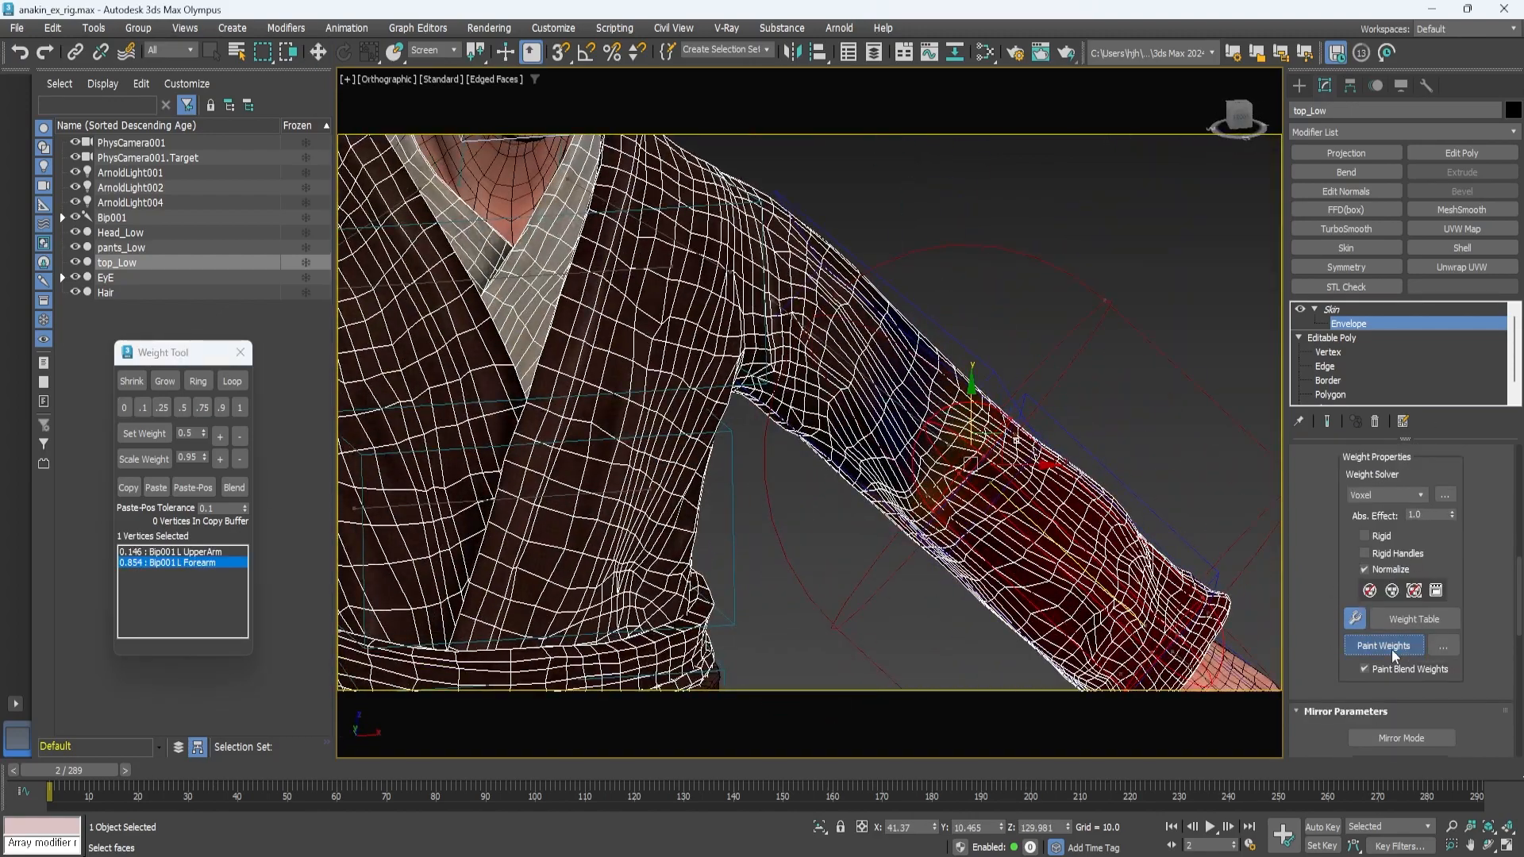
click(1389, 647)
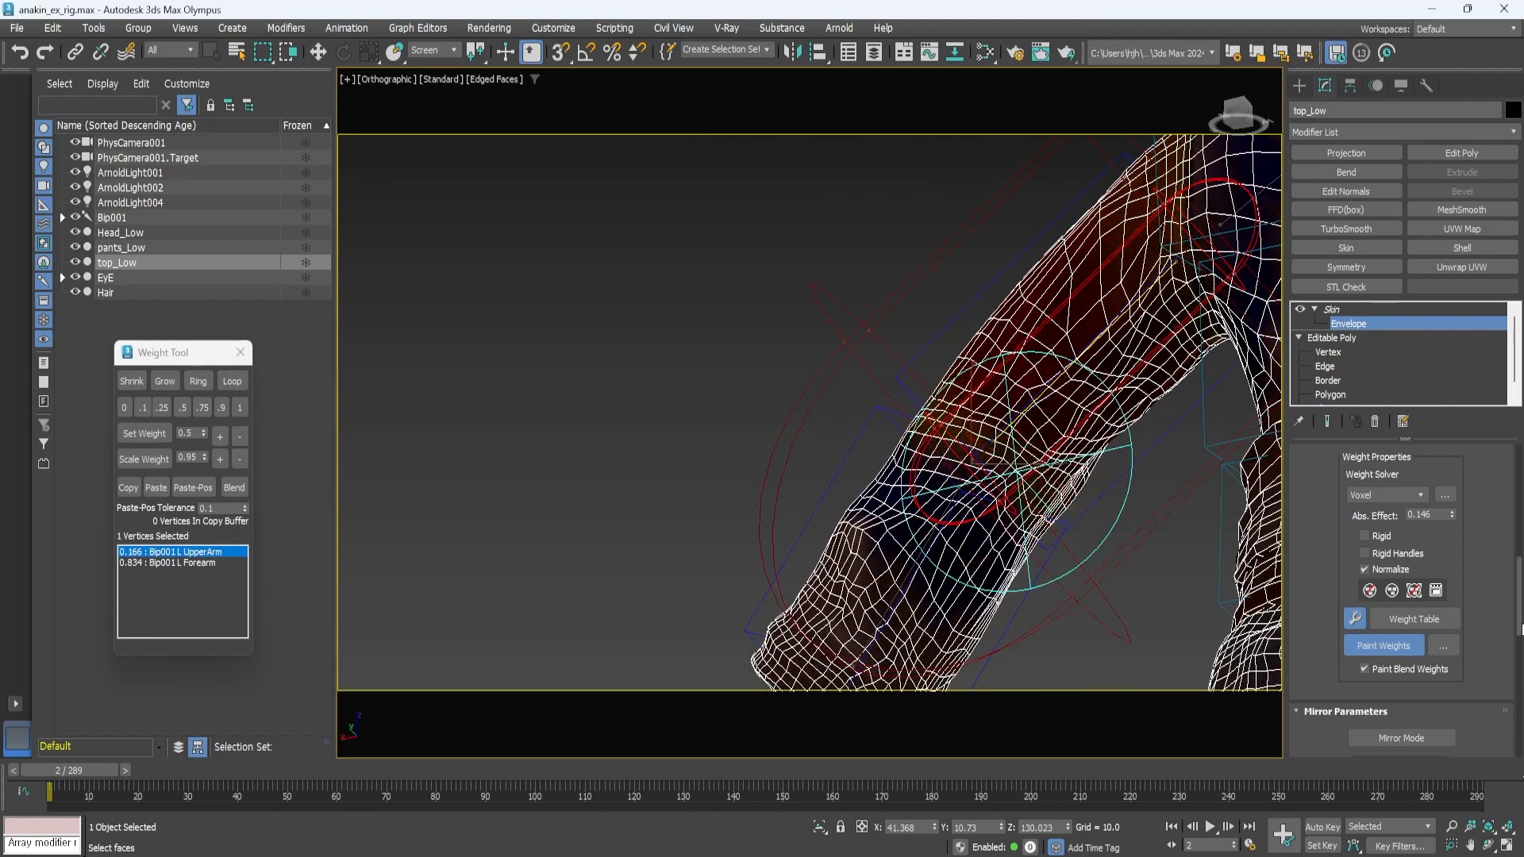
mouse_move(1521, 611)
mouse_down()
mouse_move(1521, 487)
mouse_move(1521, 676)
mouse_move(1520, 640)
mouse_up()
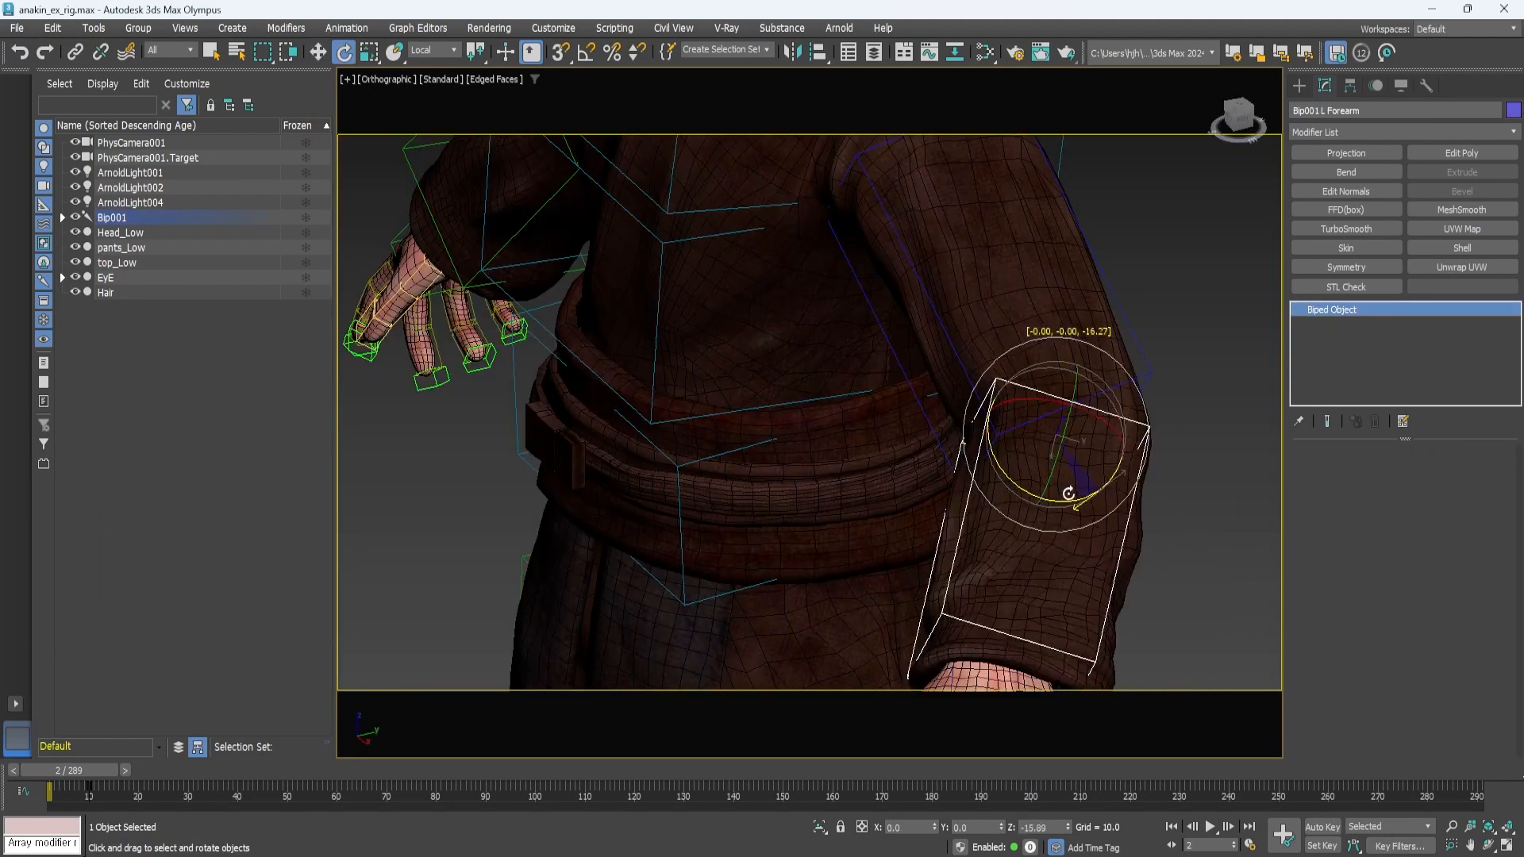
drag(1064, 493, 1065, 534)
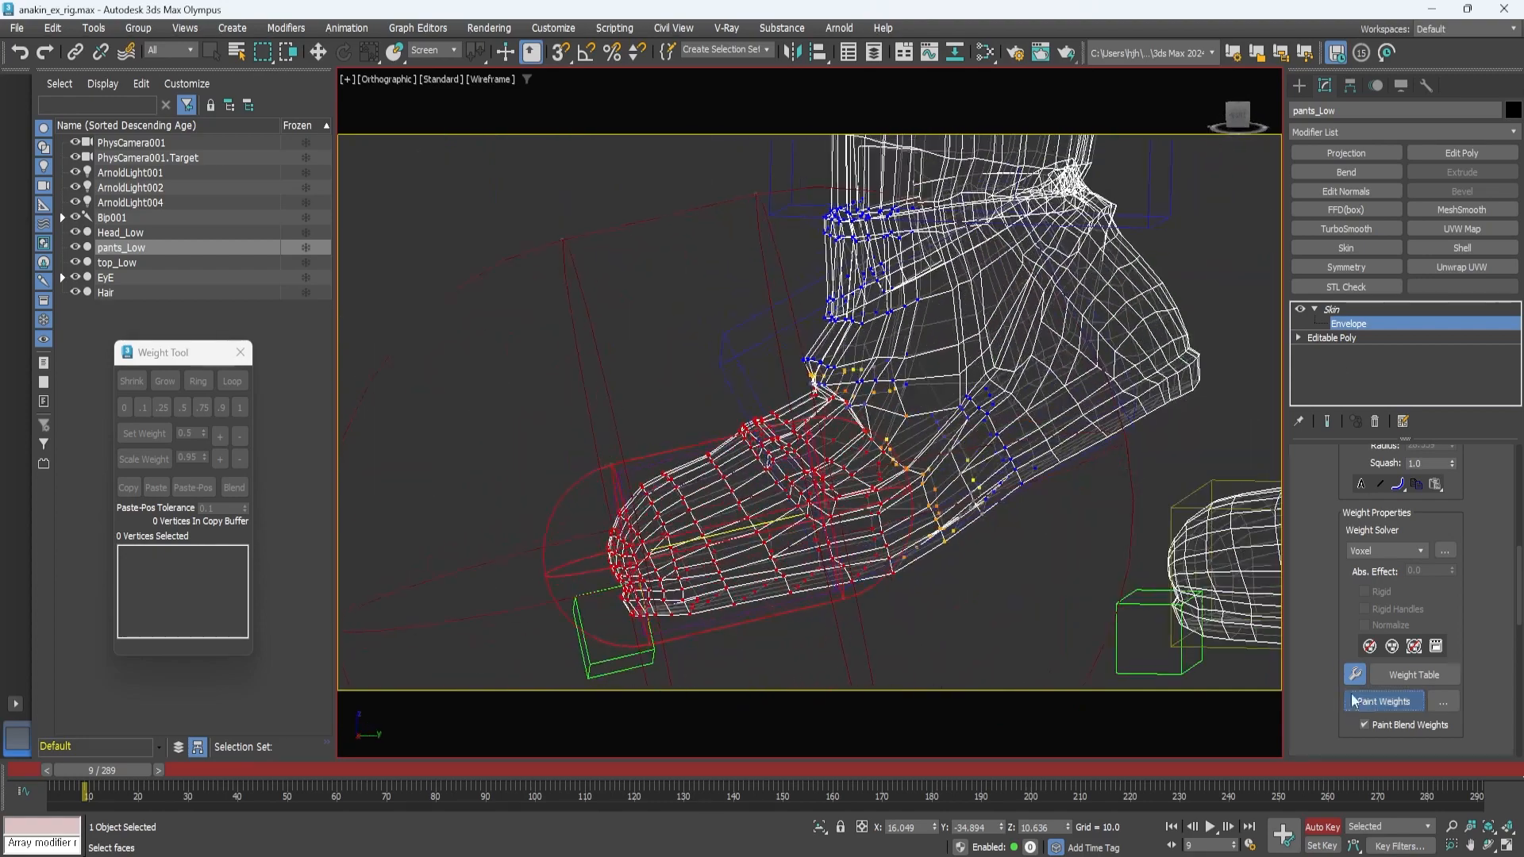
Paint-blend the Skin weights around the toe joint and ankle of pants_Low's left foot.
click(1383, 702)
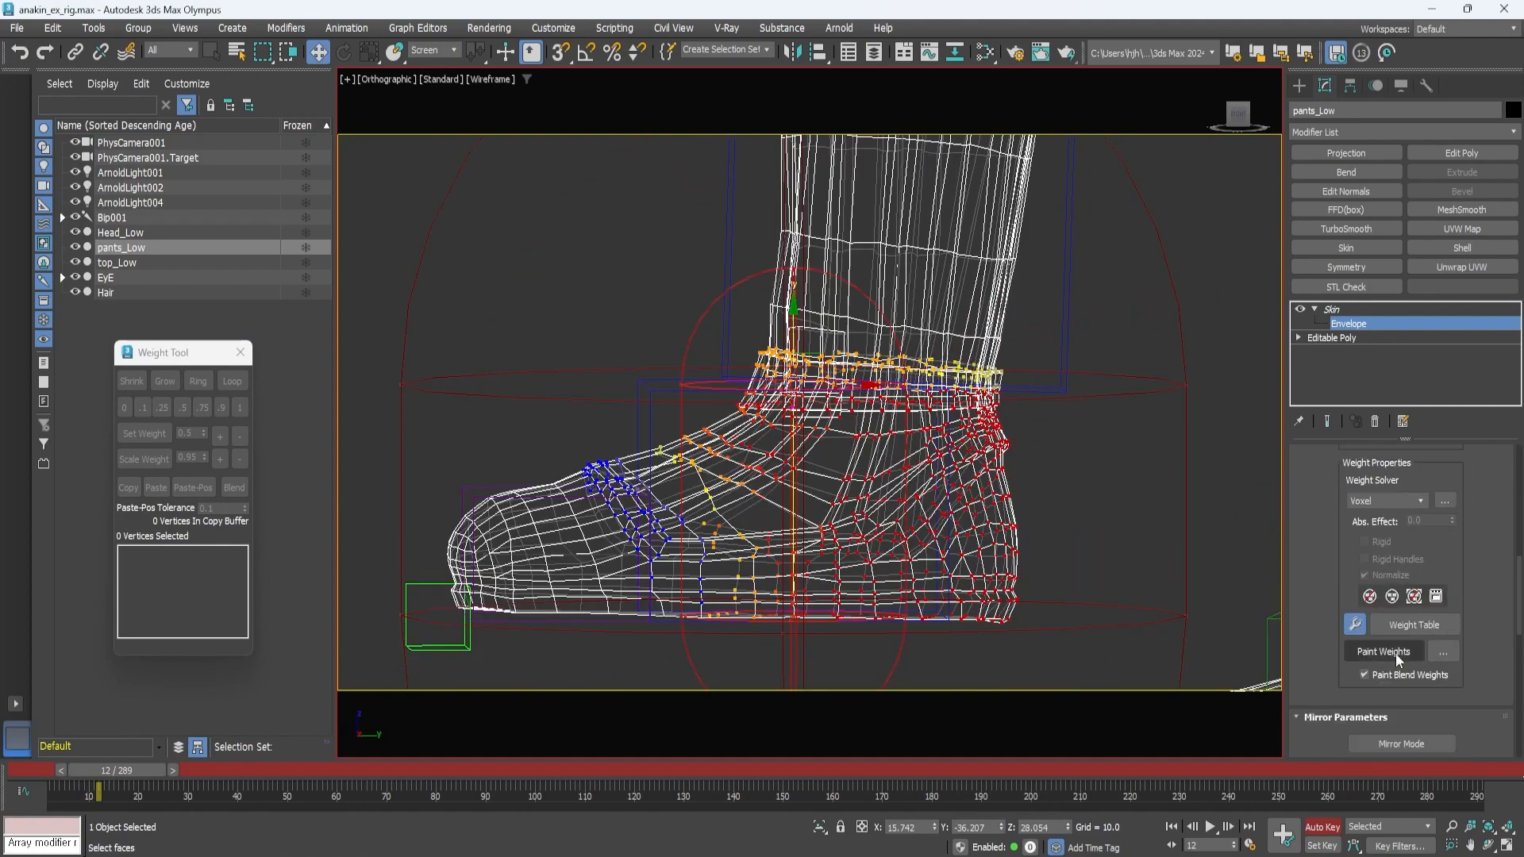
click(1382, 652)
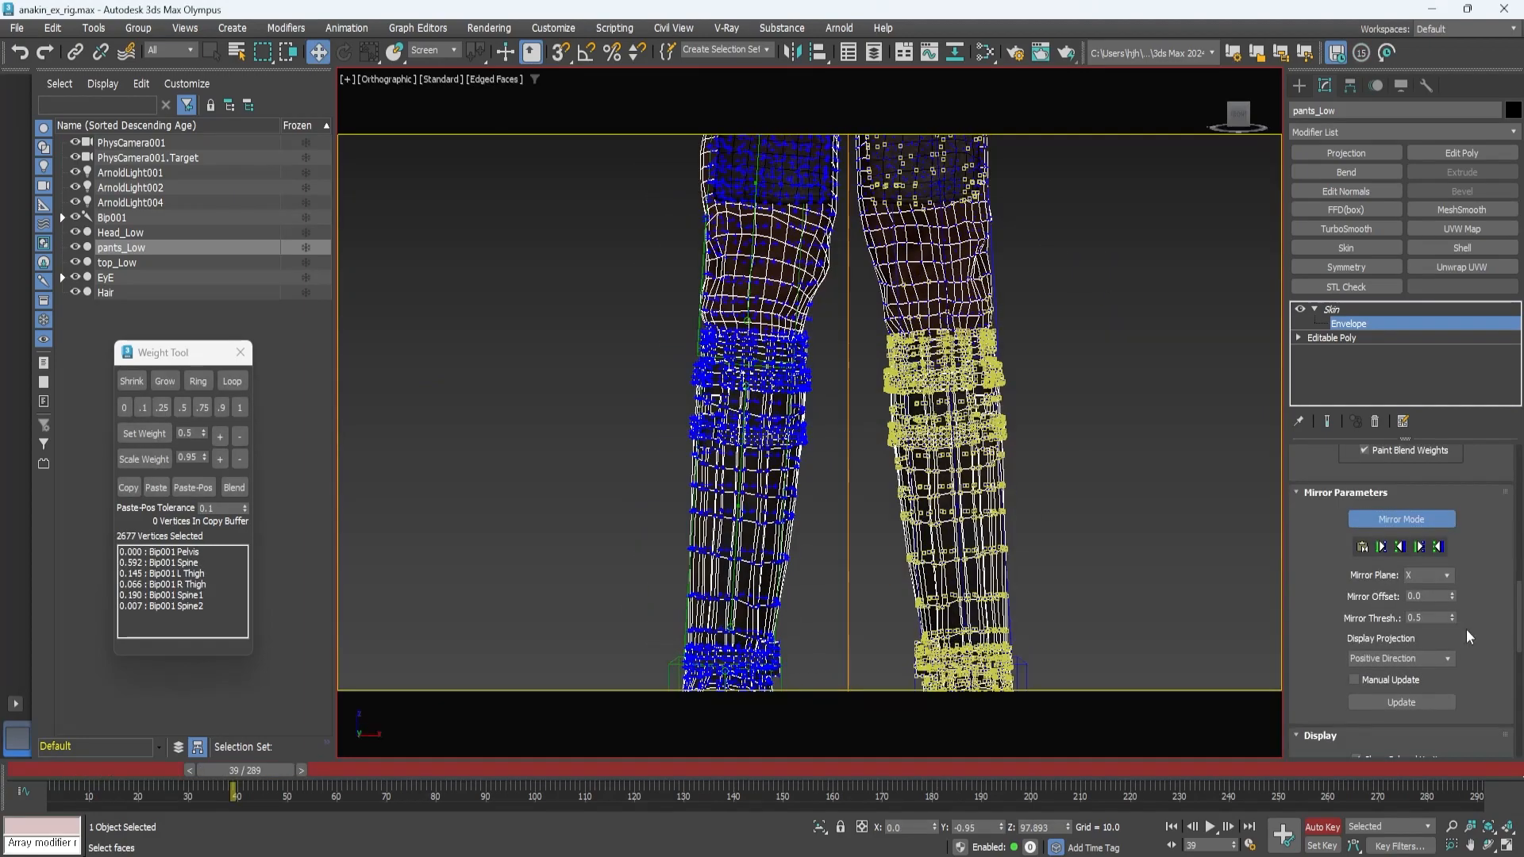
Mirror pants_Low's leg vertex weights to the opposite side across the X plane.
scroll(1474, 632, down, 3)
scroll(1475, 632, up, 2)
click(1439, 524)
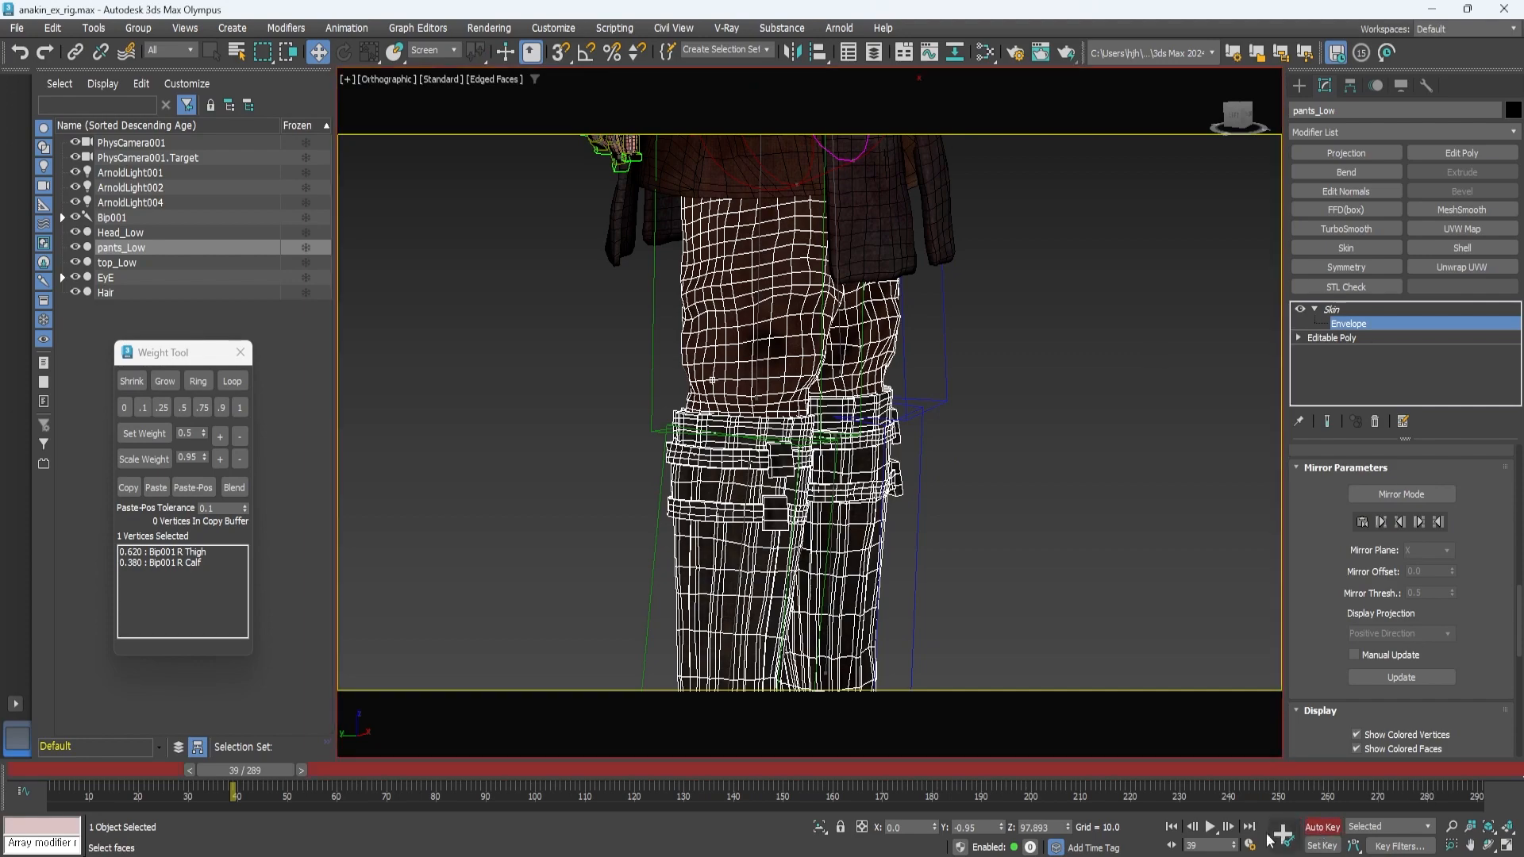
Bend the right leg with its biped bones, rotate the right foot, and inspect pants_Low's right knee deformation.
click(653, 370)
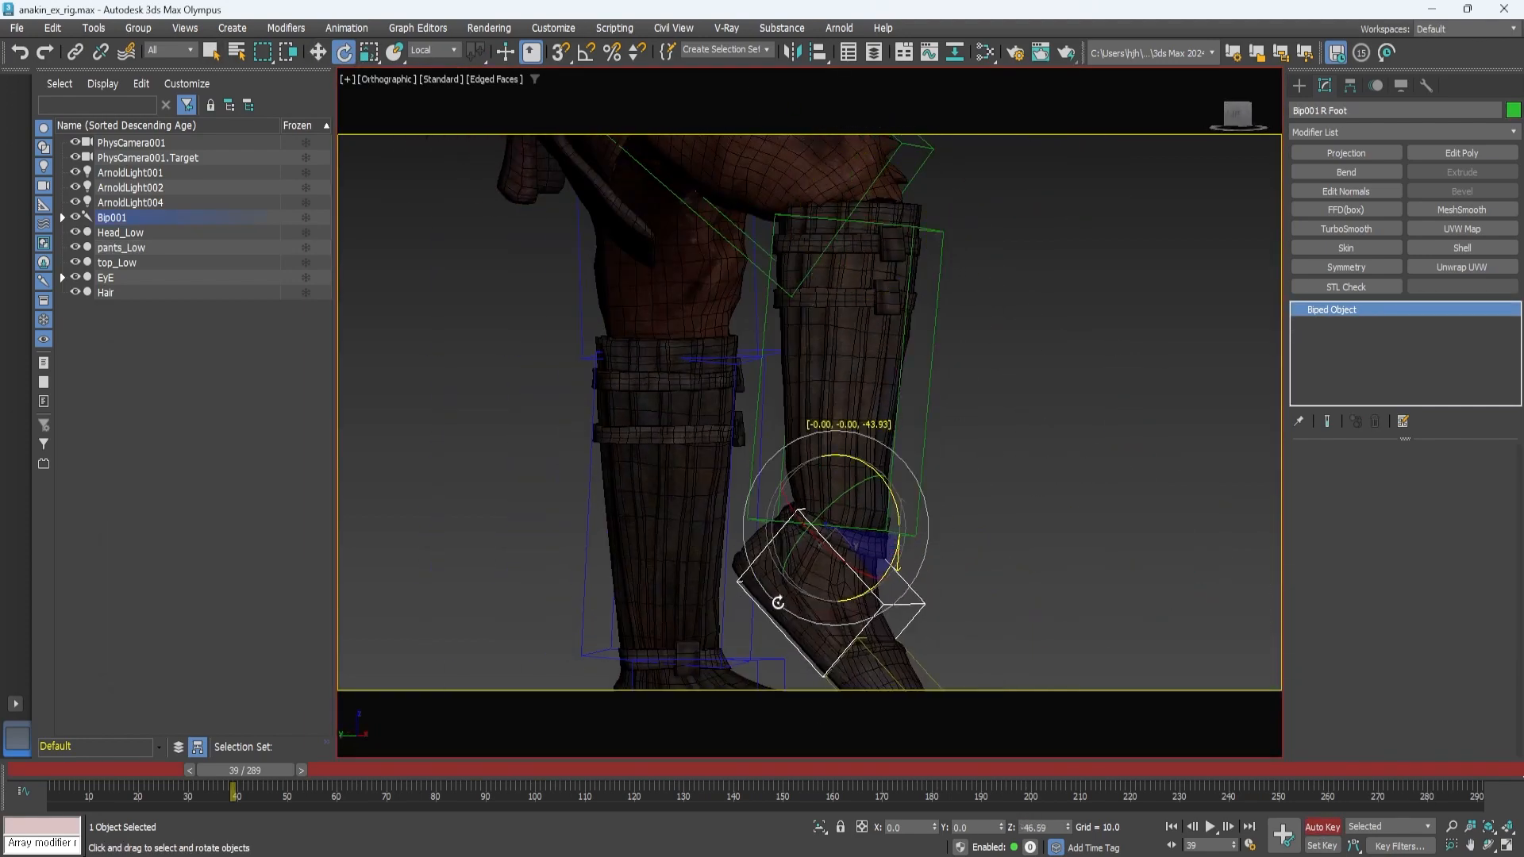
click(926, 639)
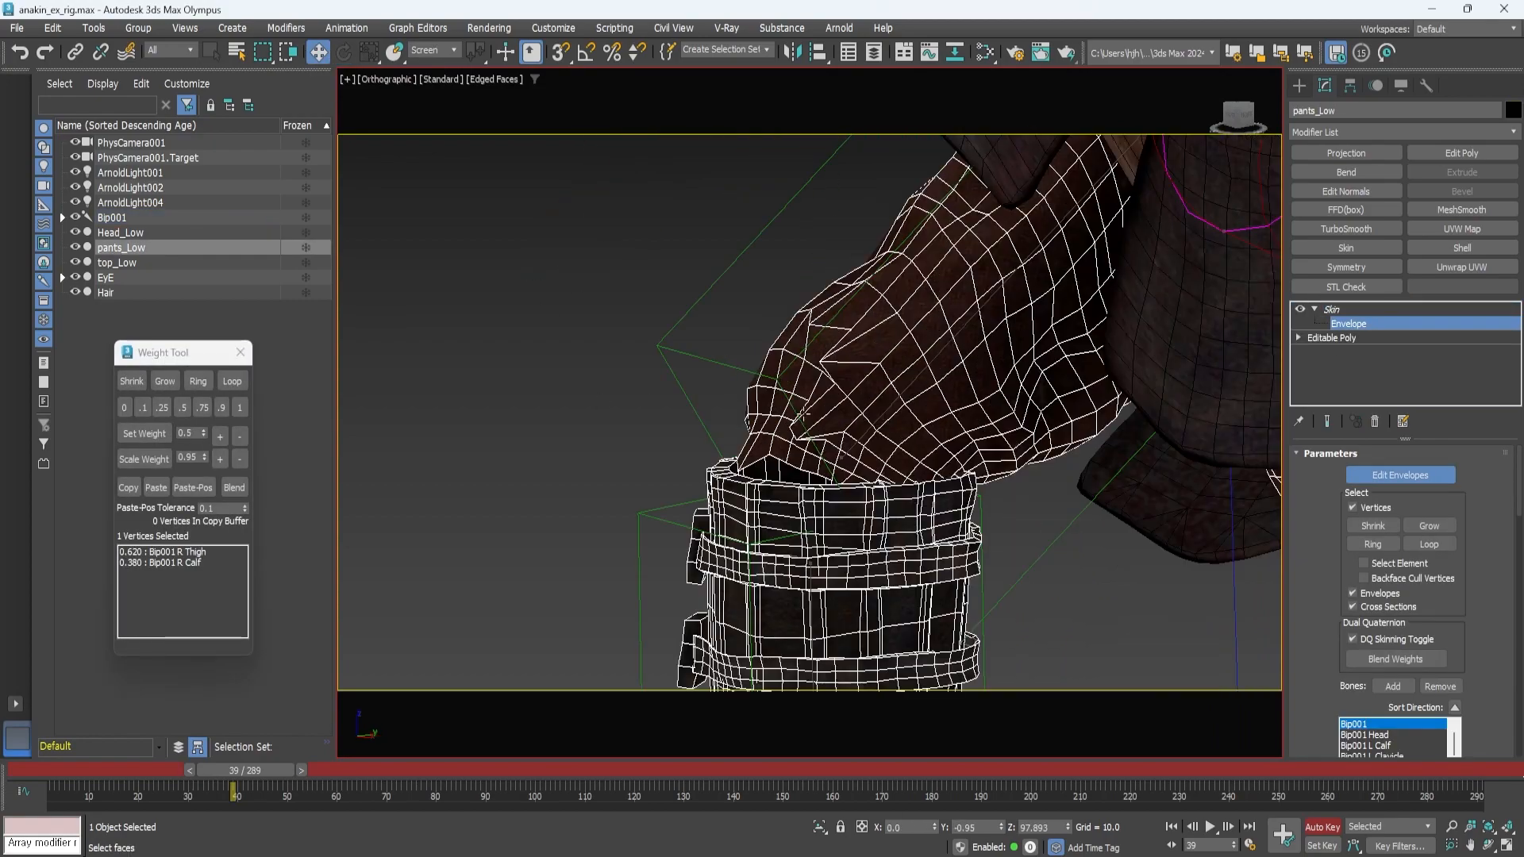
alt+middle_drag(803, 415, 820, 418)
middle_drag(820, 418, 804, 405)
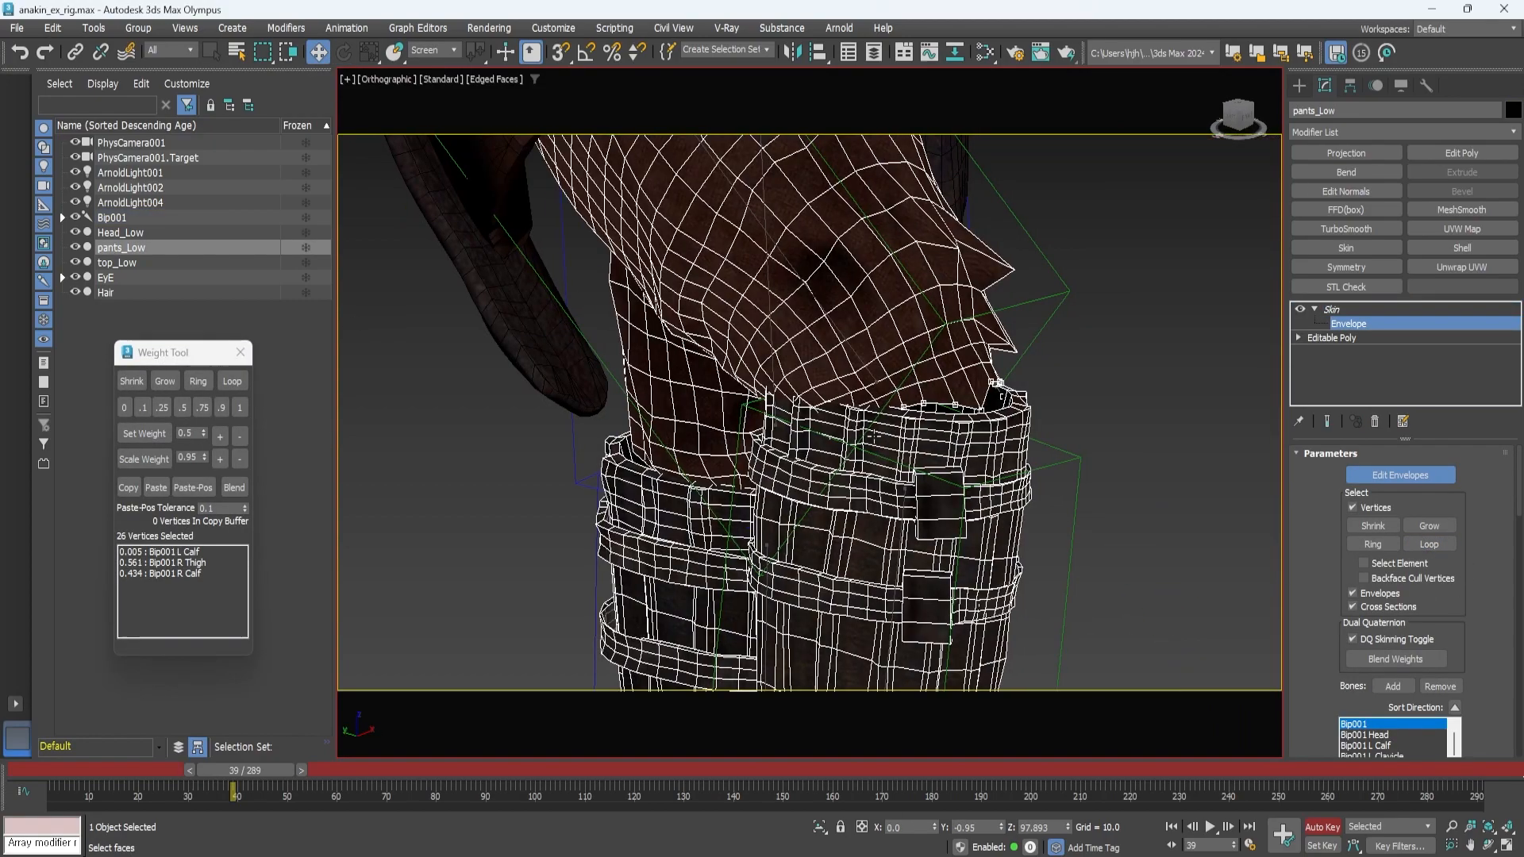
Adjust the thigh and calf weights of pants_Low's spiking right knee vertices and smooth the area by painting blended Bip001 R Thigh weights.
click(158, 573)
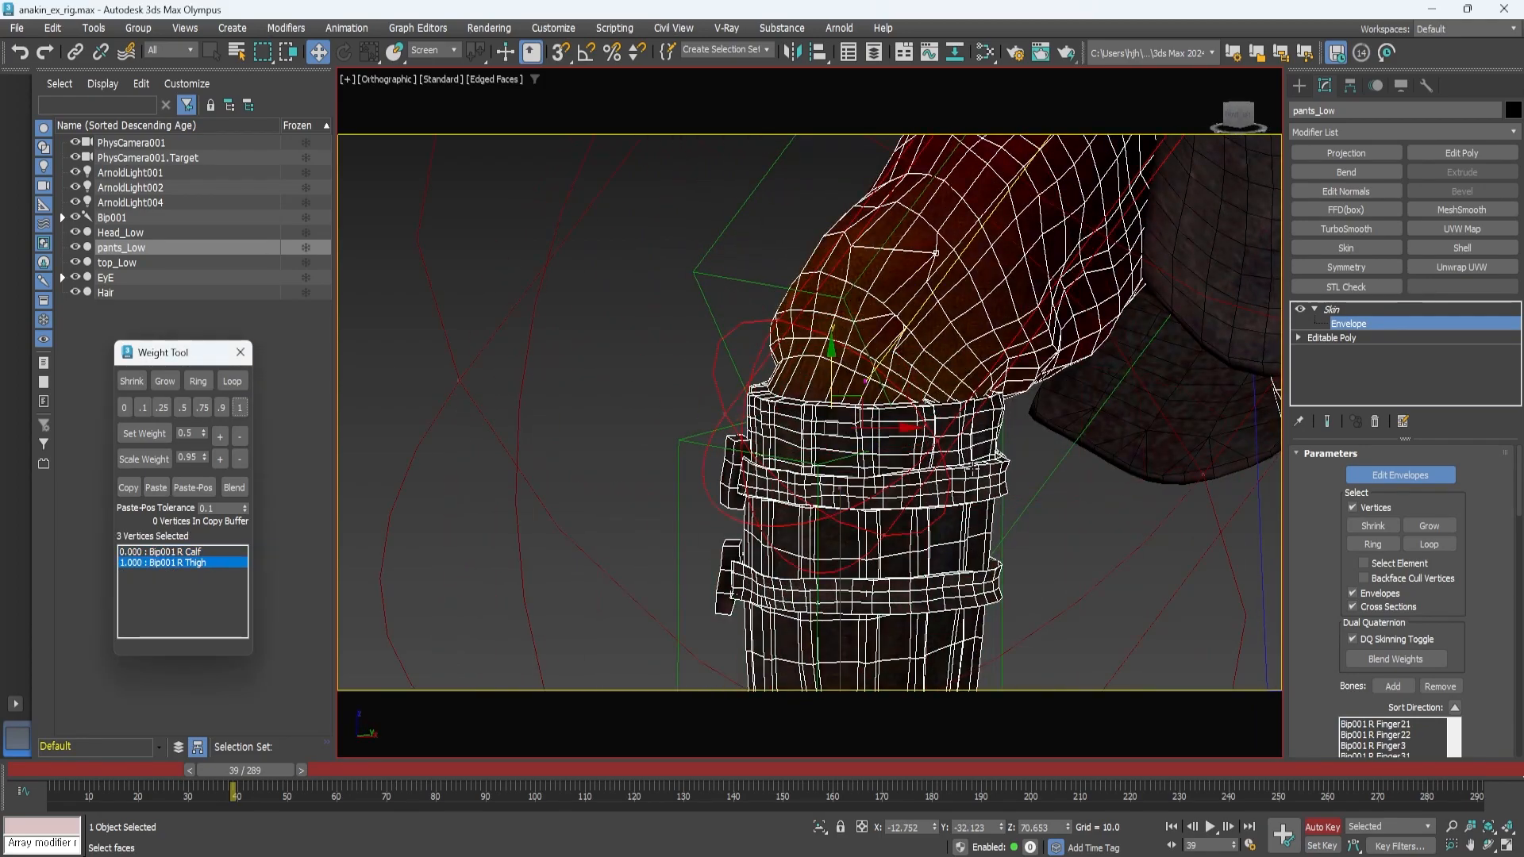
alt+middle_drag(973, 469, 930, 462)
scroll(1490, 679, down, 4)
scroll(1491, 679, down, 5)
click(1383, 552)
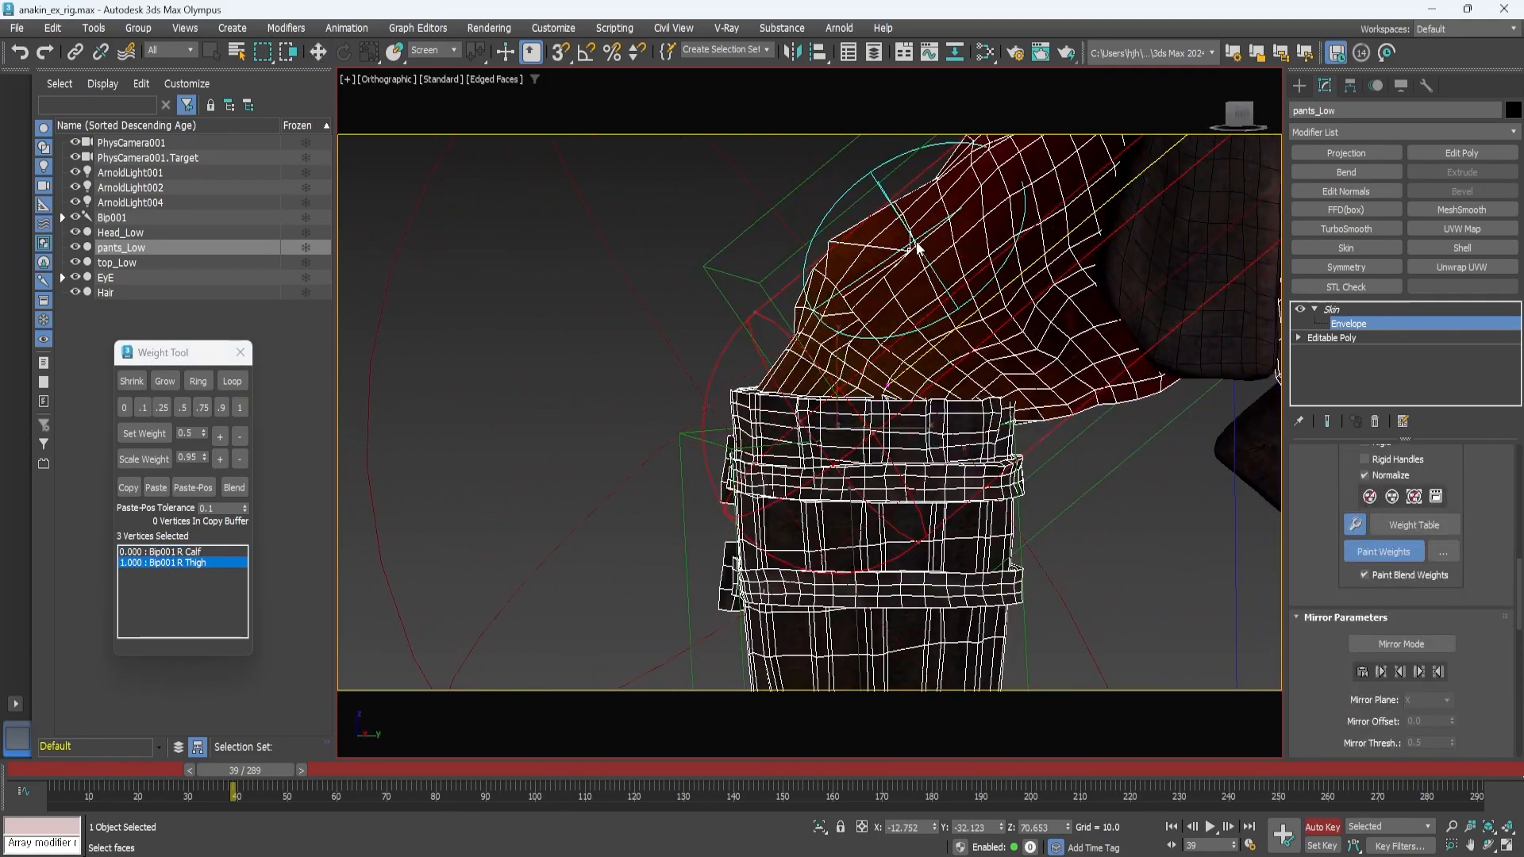
drag(919, 245, 889, 274)
mouse_move(913, 317)
alt+middle_down()
mouse_move(984, 334)
mouse_move(850, 459)
mouse_move(873, 452)
alt+middle_up()
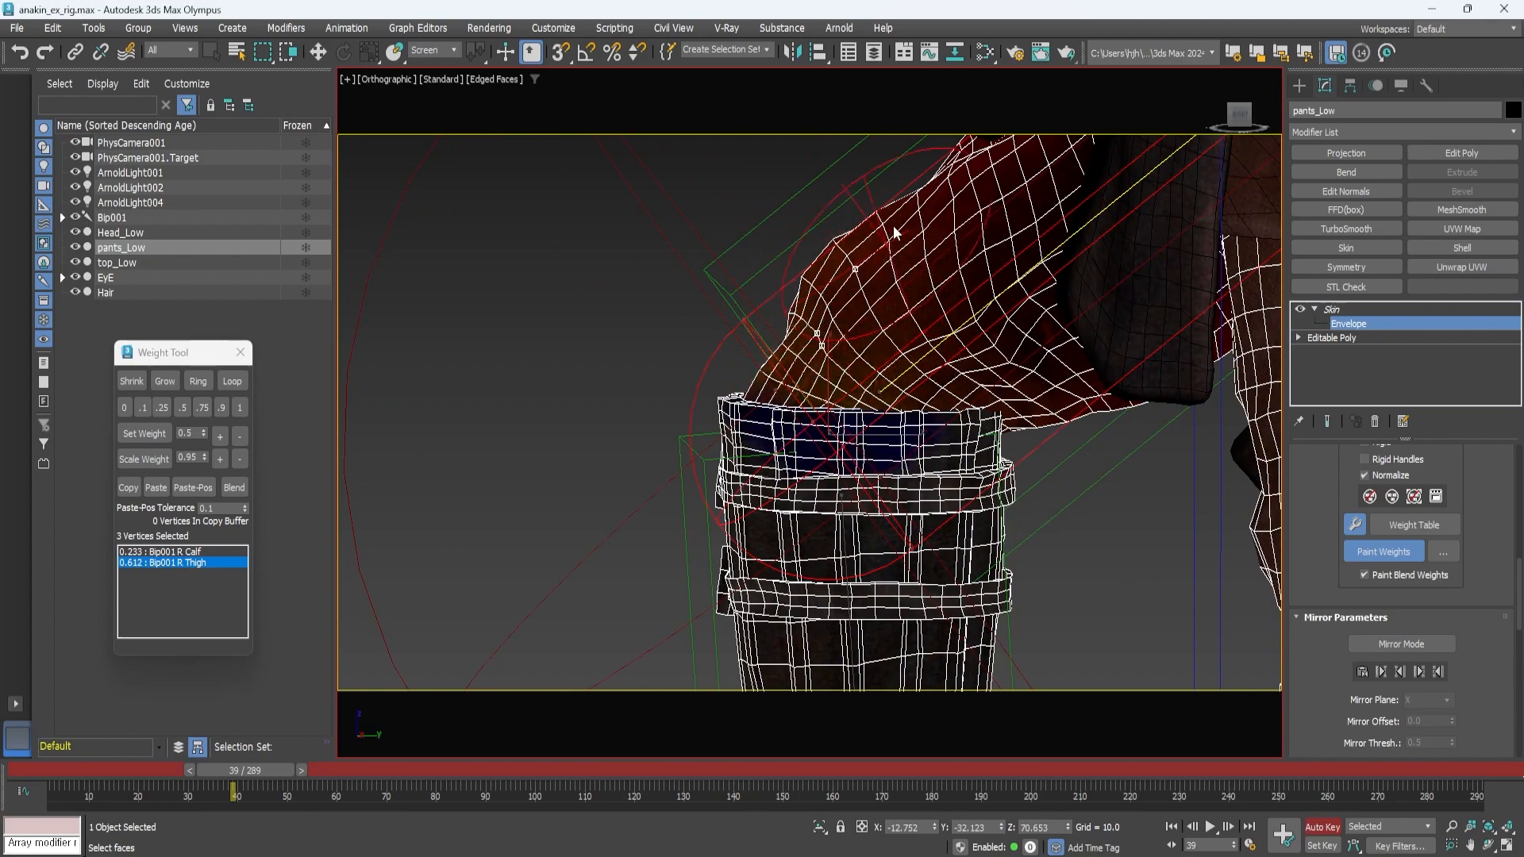
alt+middle_drag(831, 381, 977, 646)
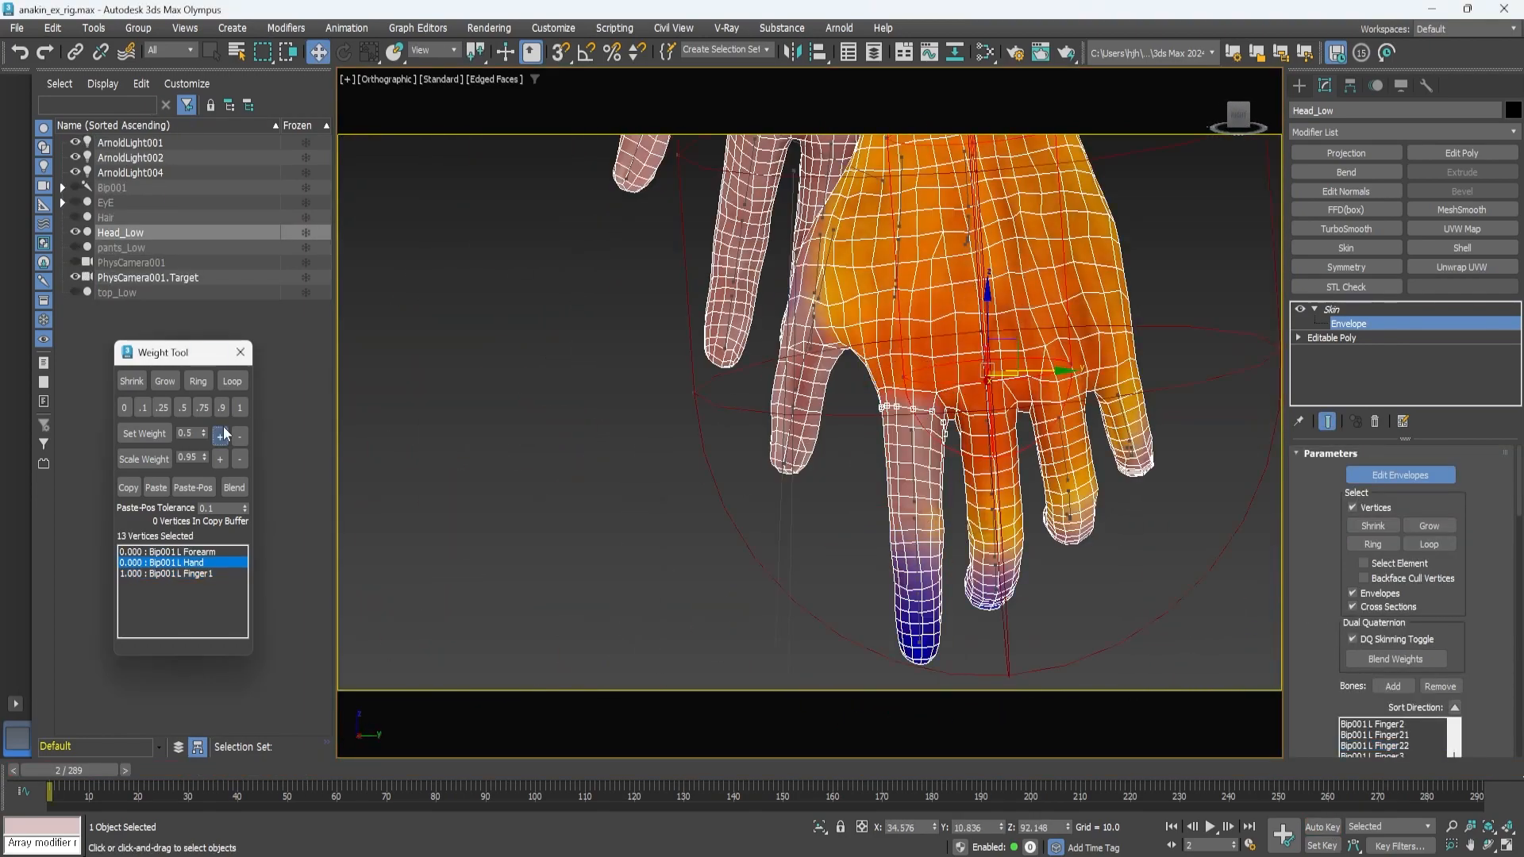
Select the vertex rows around the left index finger's middle joint on Head_Low, refine the selection, and make Bip001 L Finger11 the active weight.
scroll(1488, 706, down, 6)
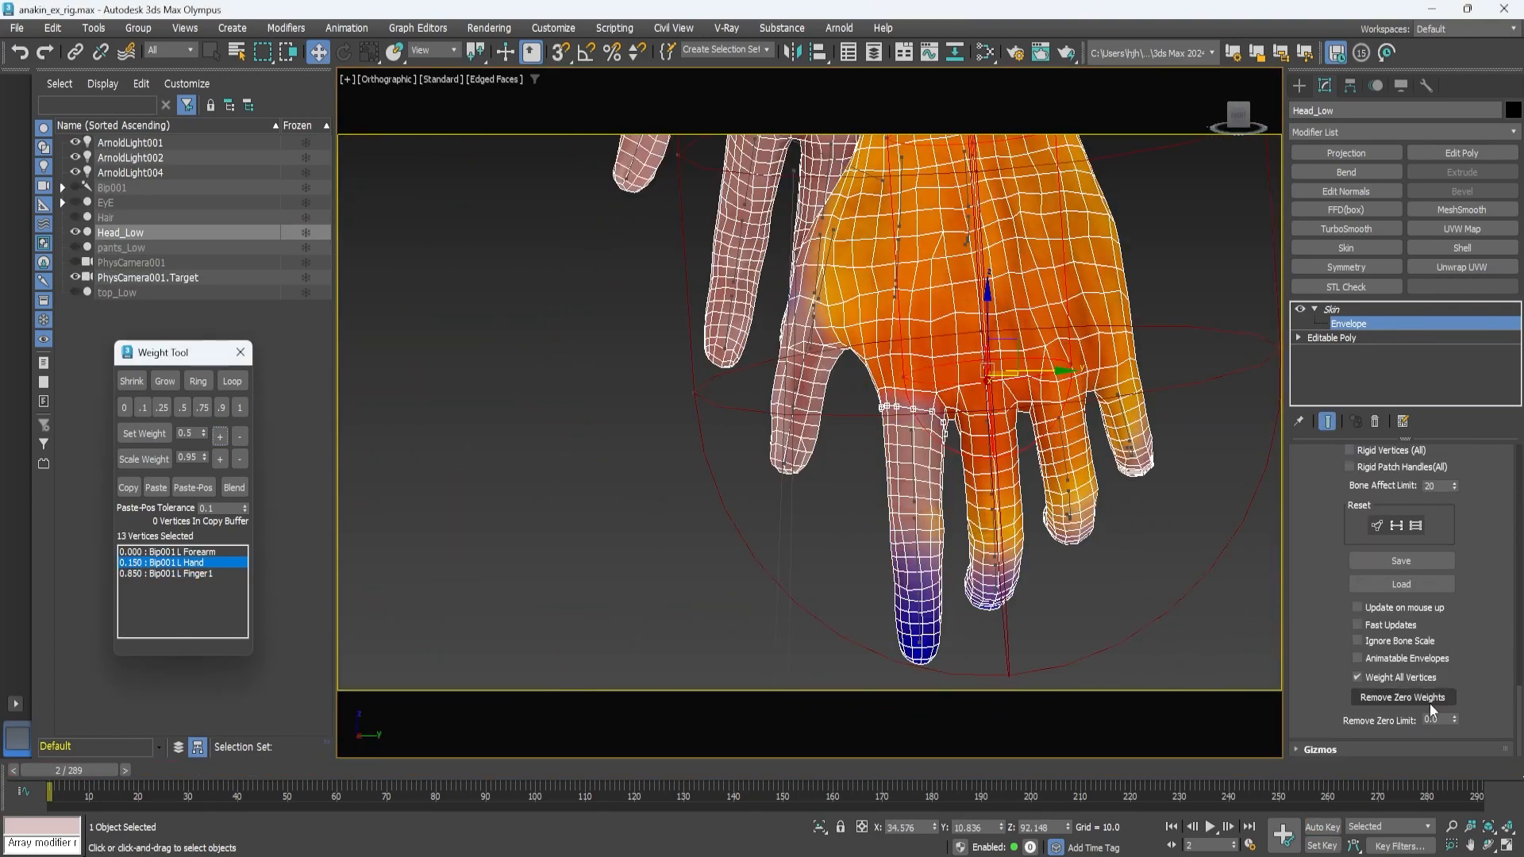
scroll(1037, 520, up, 5)
drag(871, 412, 975, 542)
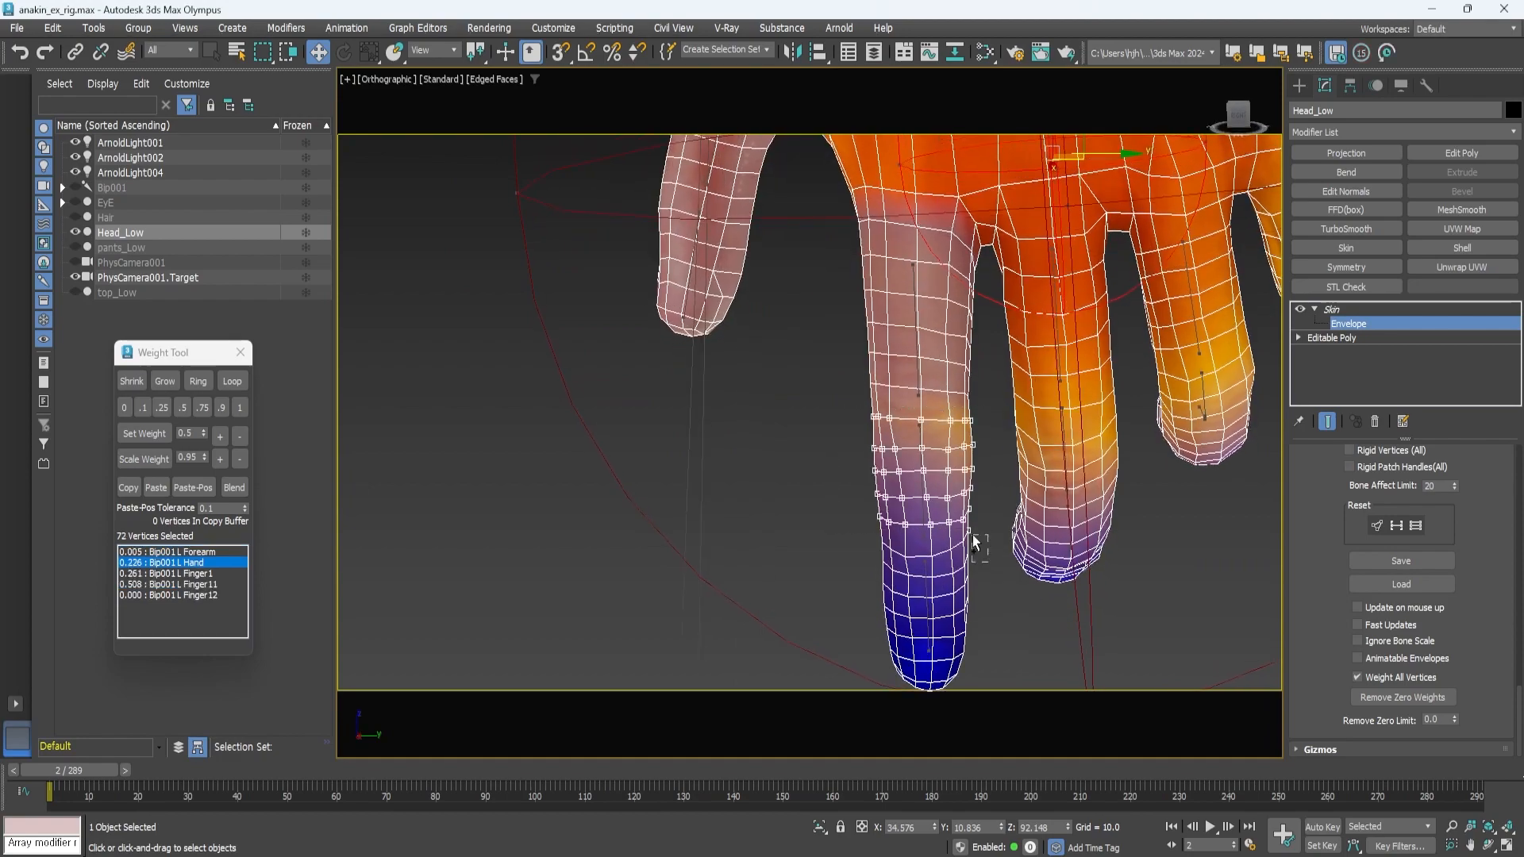
alt+middle_drag(1011, 555, 881, 501)
drag(811, 485, 934, 545)
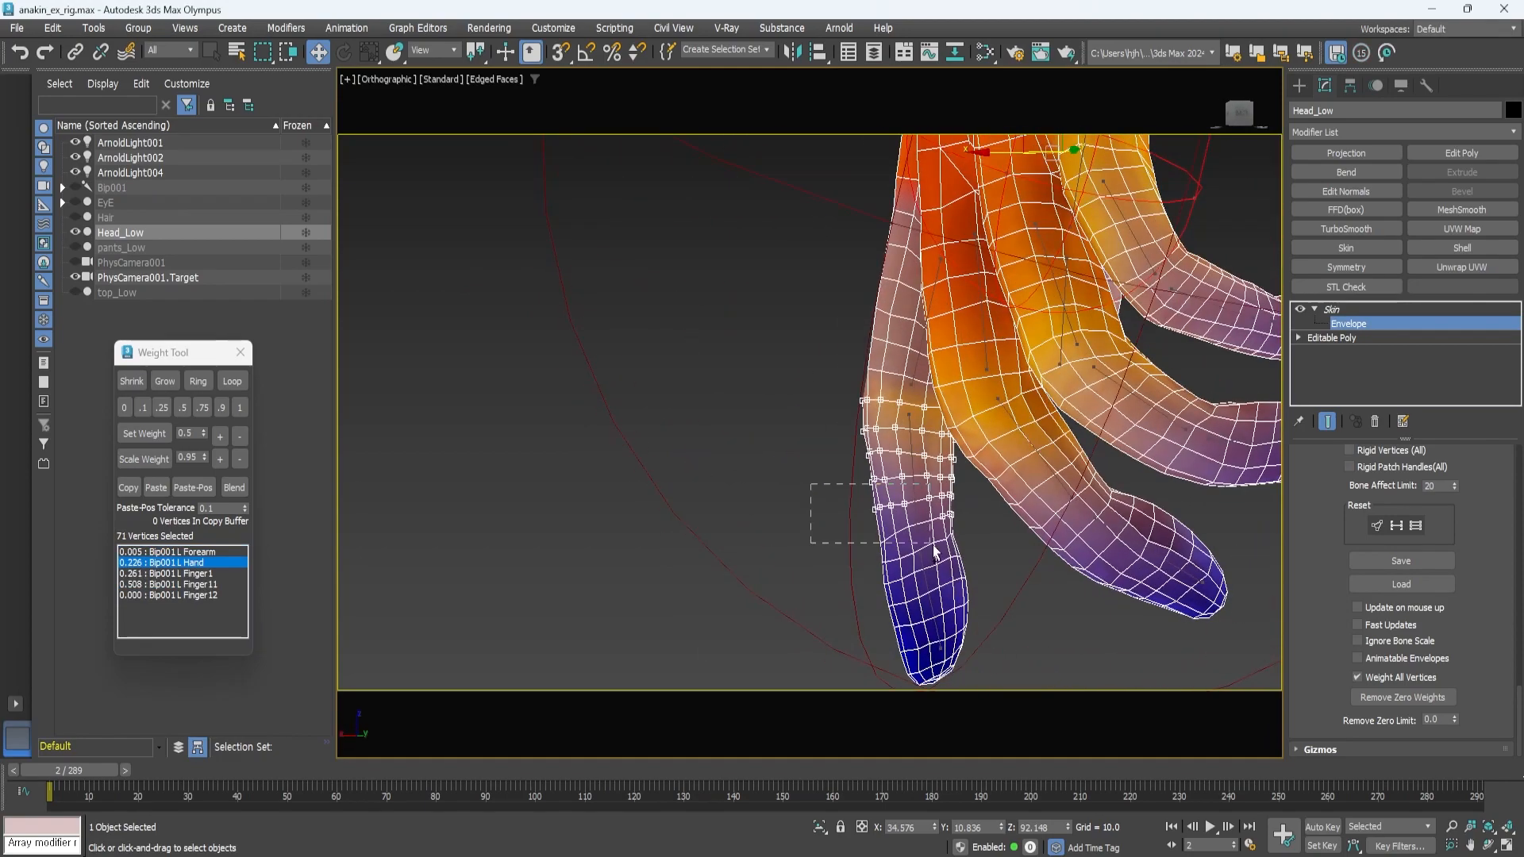
alt+middle_drag(865, 579, 1075, 503)
click(189, 584)
click(913, 255)
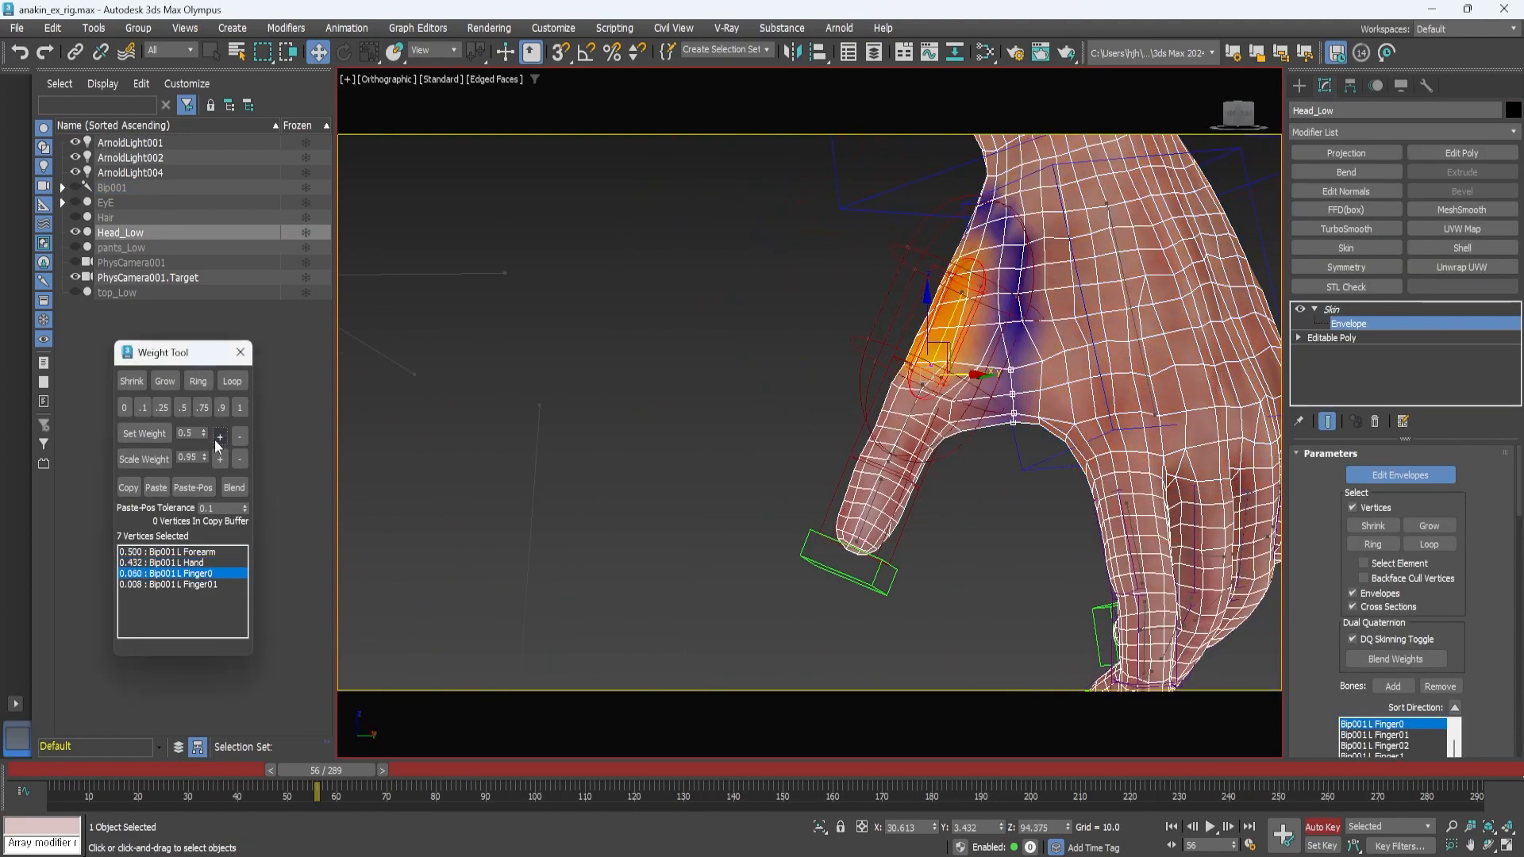
Increase the Bip001 L Finger0 weight of the selected thumb-web vertices by three increments, and rotate that thumb bone inward to test the deformation.
click(220, 437)
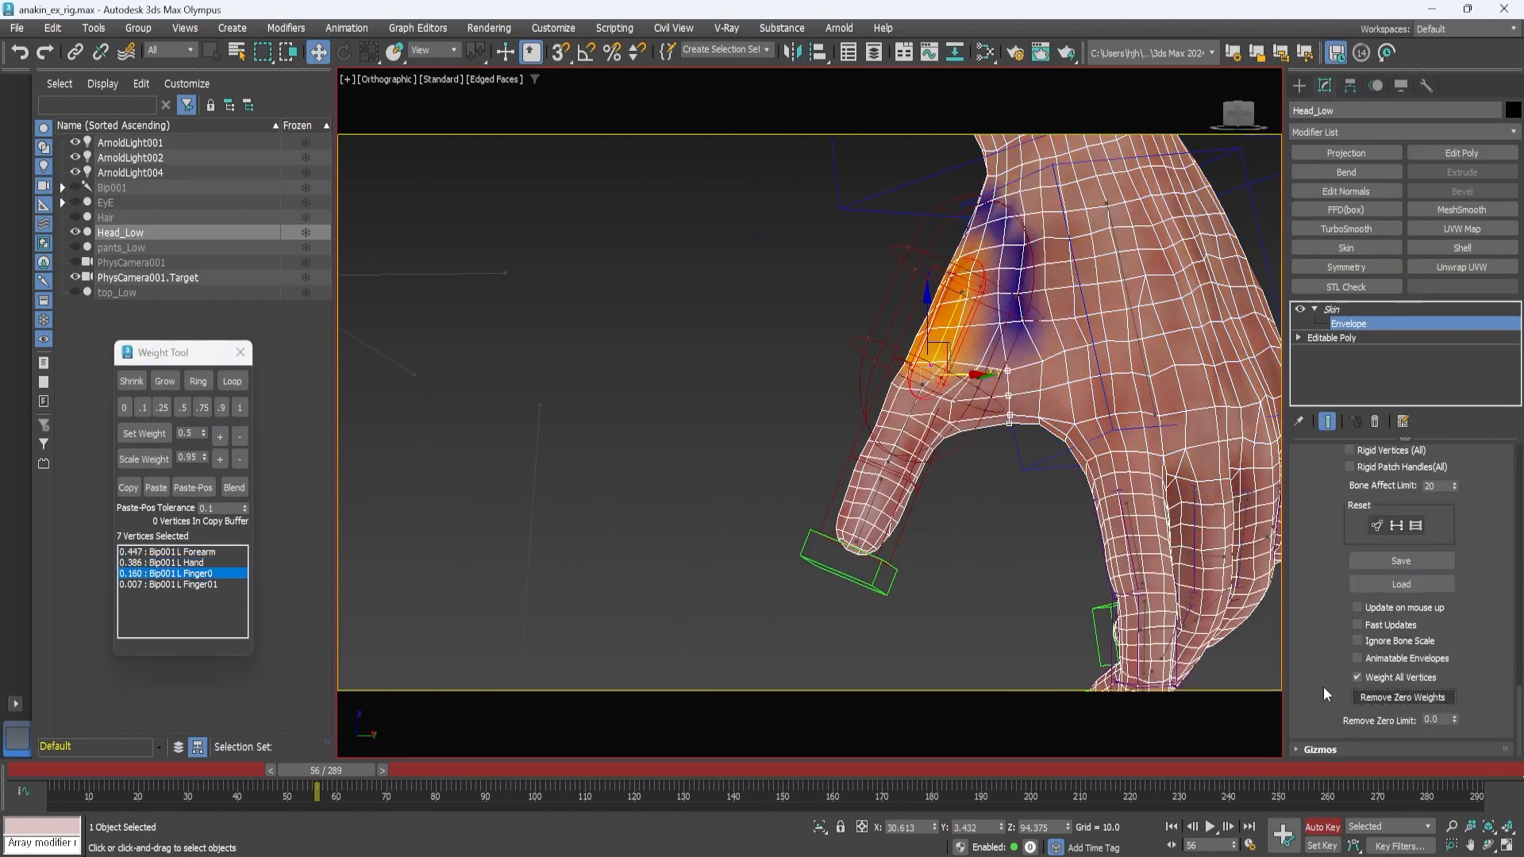
click(220, 436)
click(220, 436)
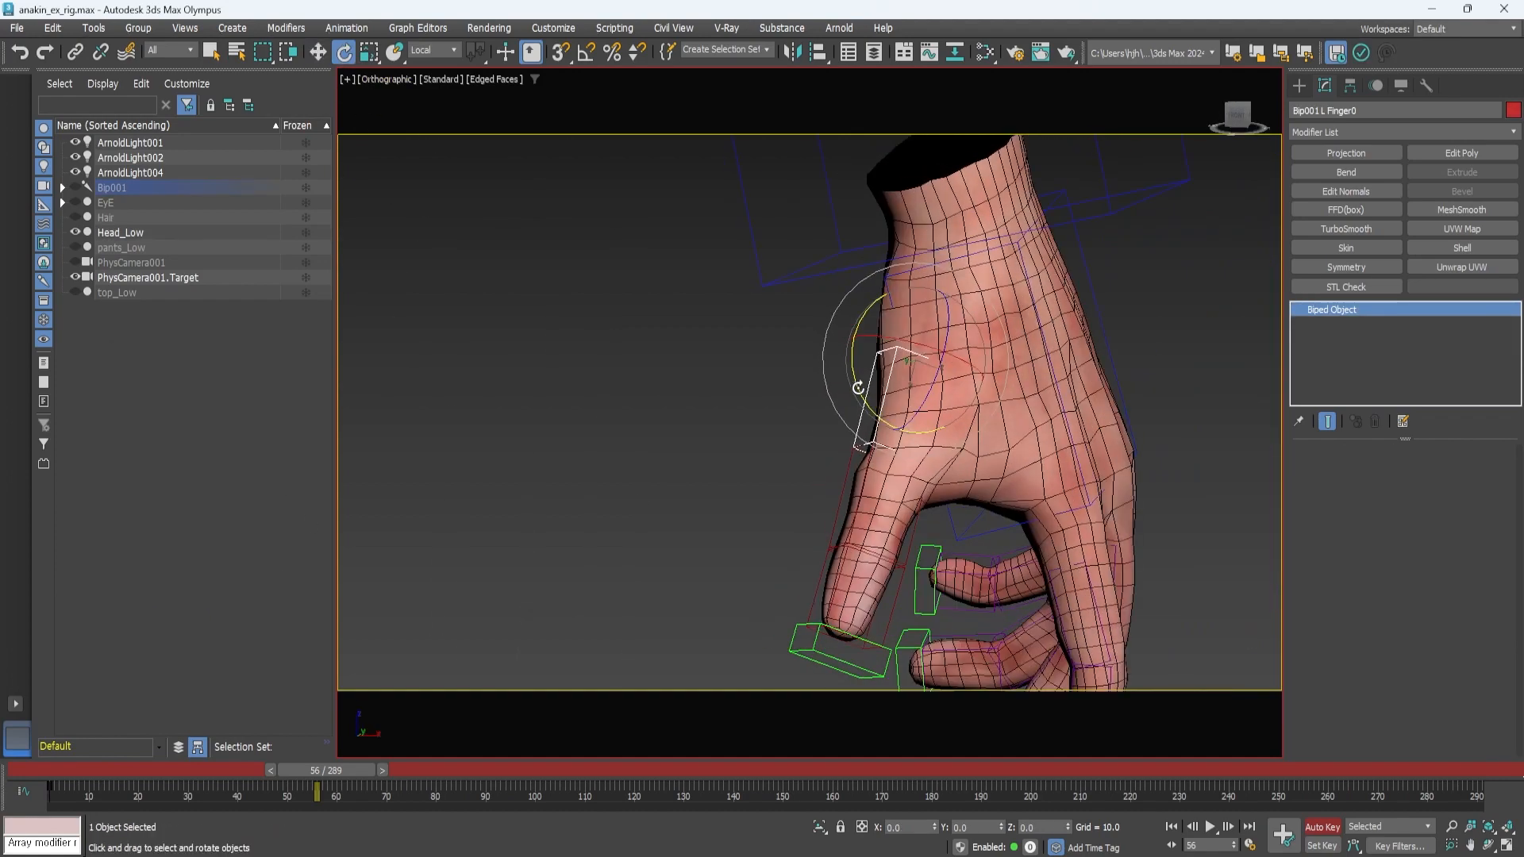
drag(858, 387, 1097, 364)
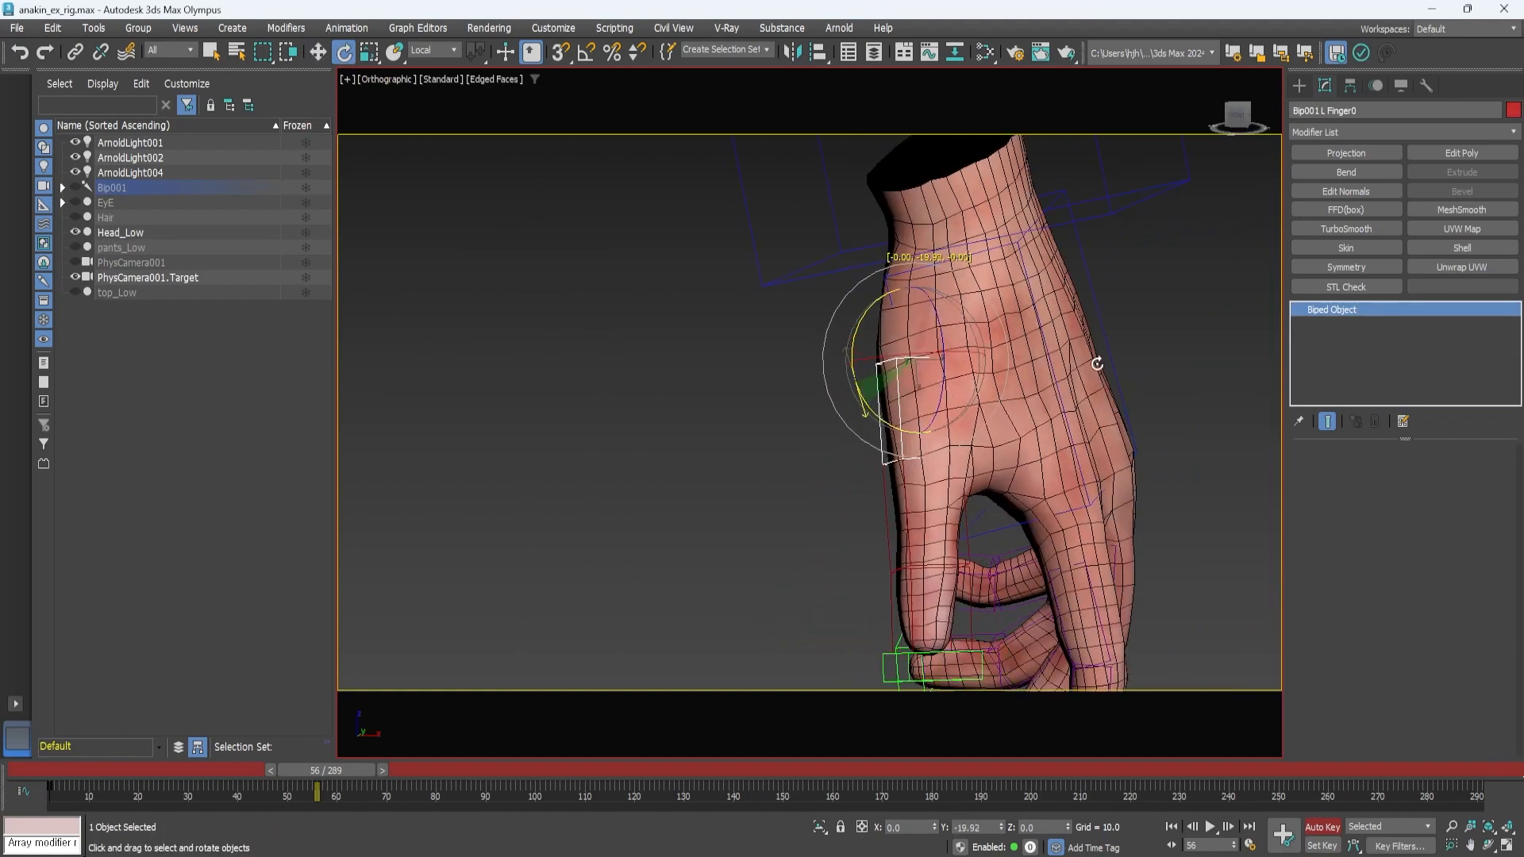
alt+middle_drag(1012, 383, 960, 369)
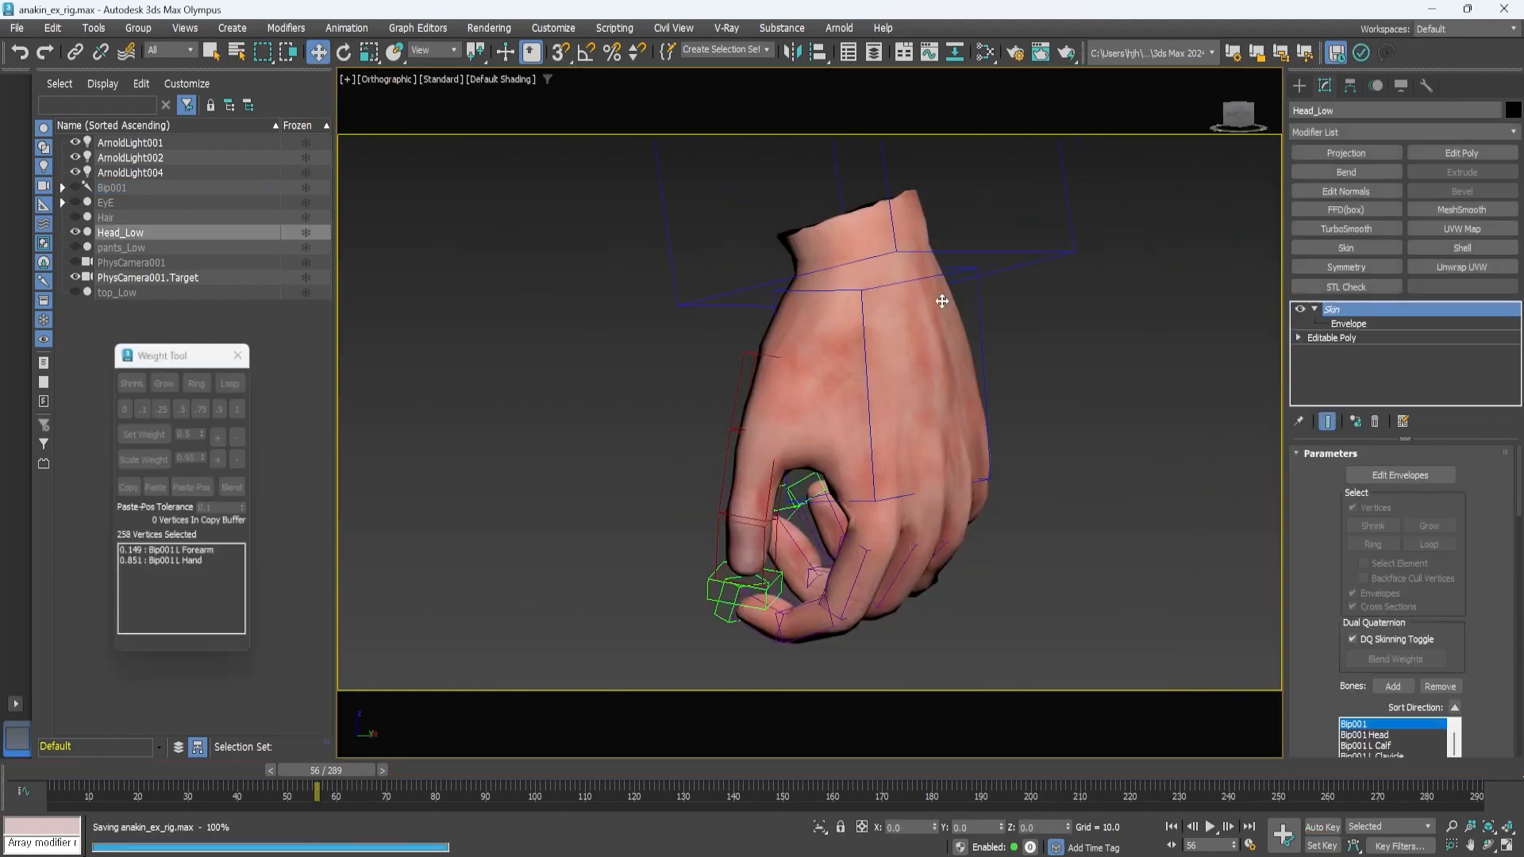
scroll(1487, 633, down, 12)
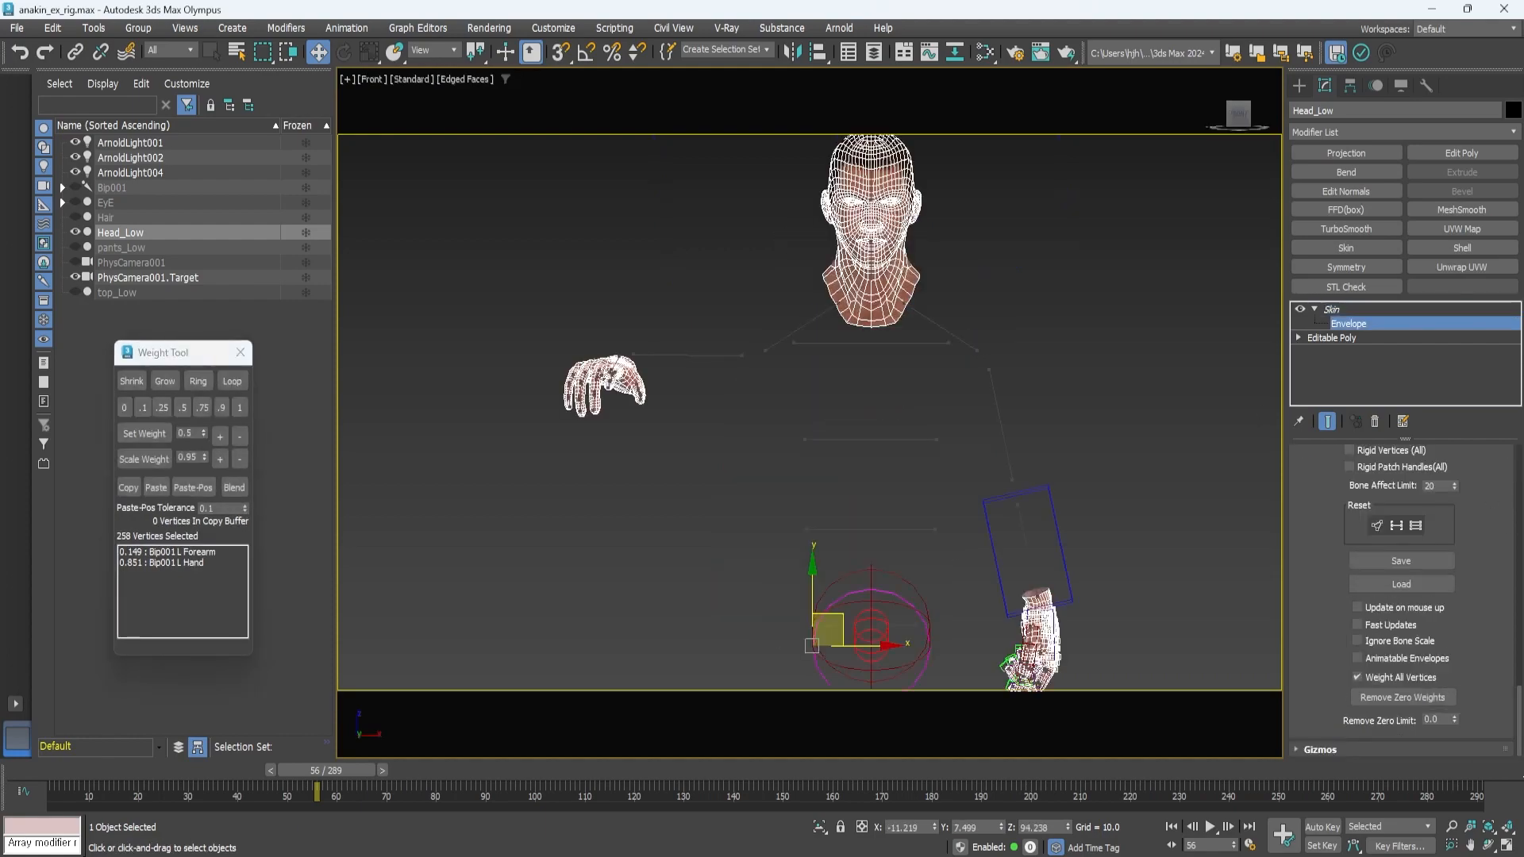
scroll(1487, 633, up, 6)
scroll(1473, 635, down, 3)
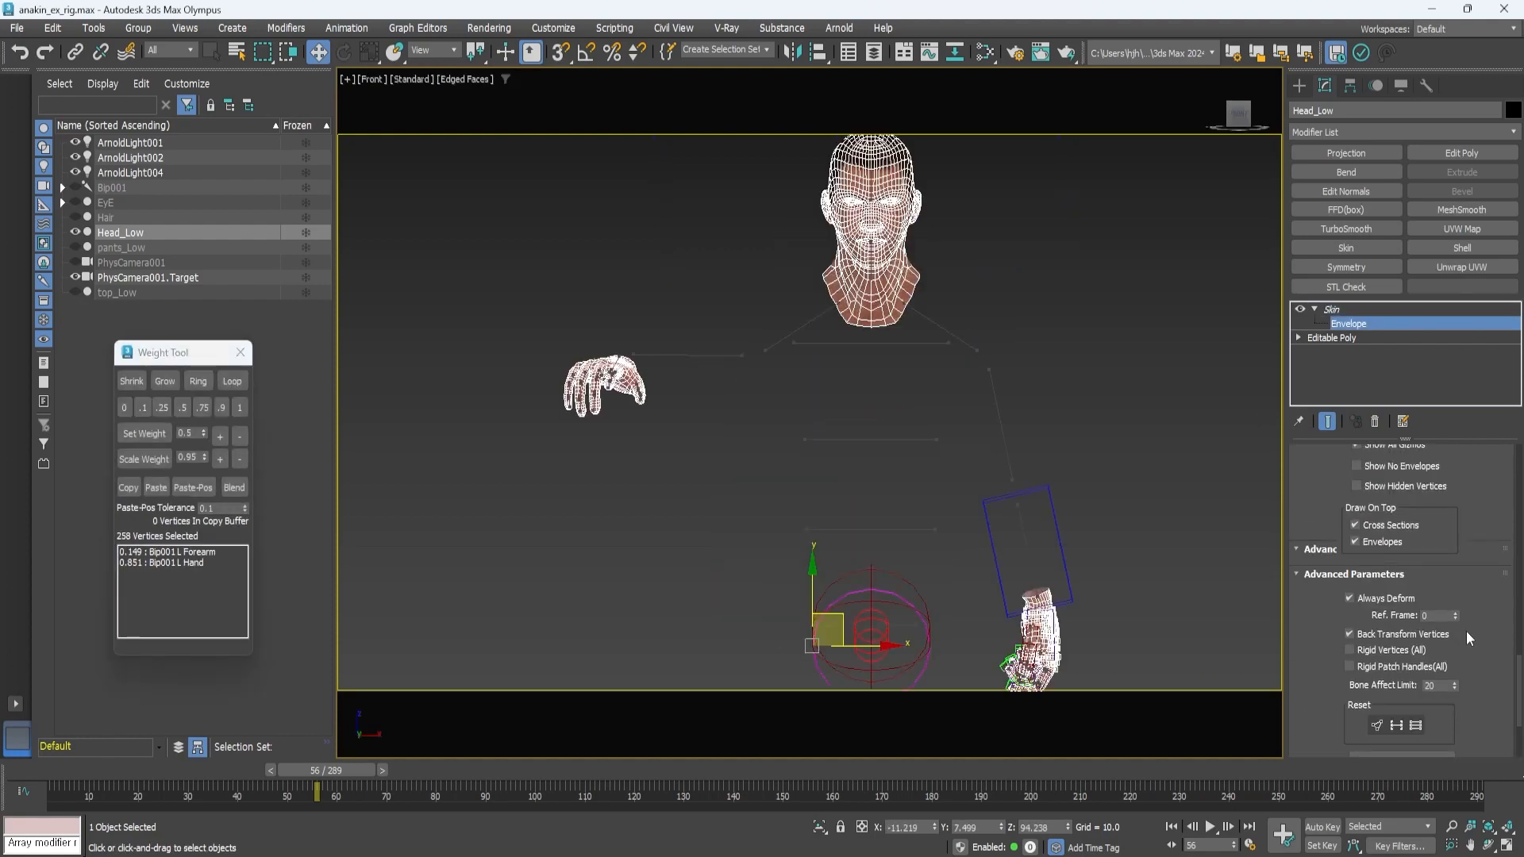
scroll(1474, 627, up, 4)
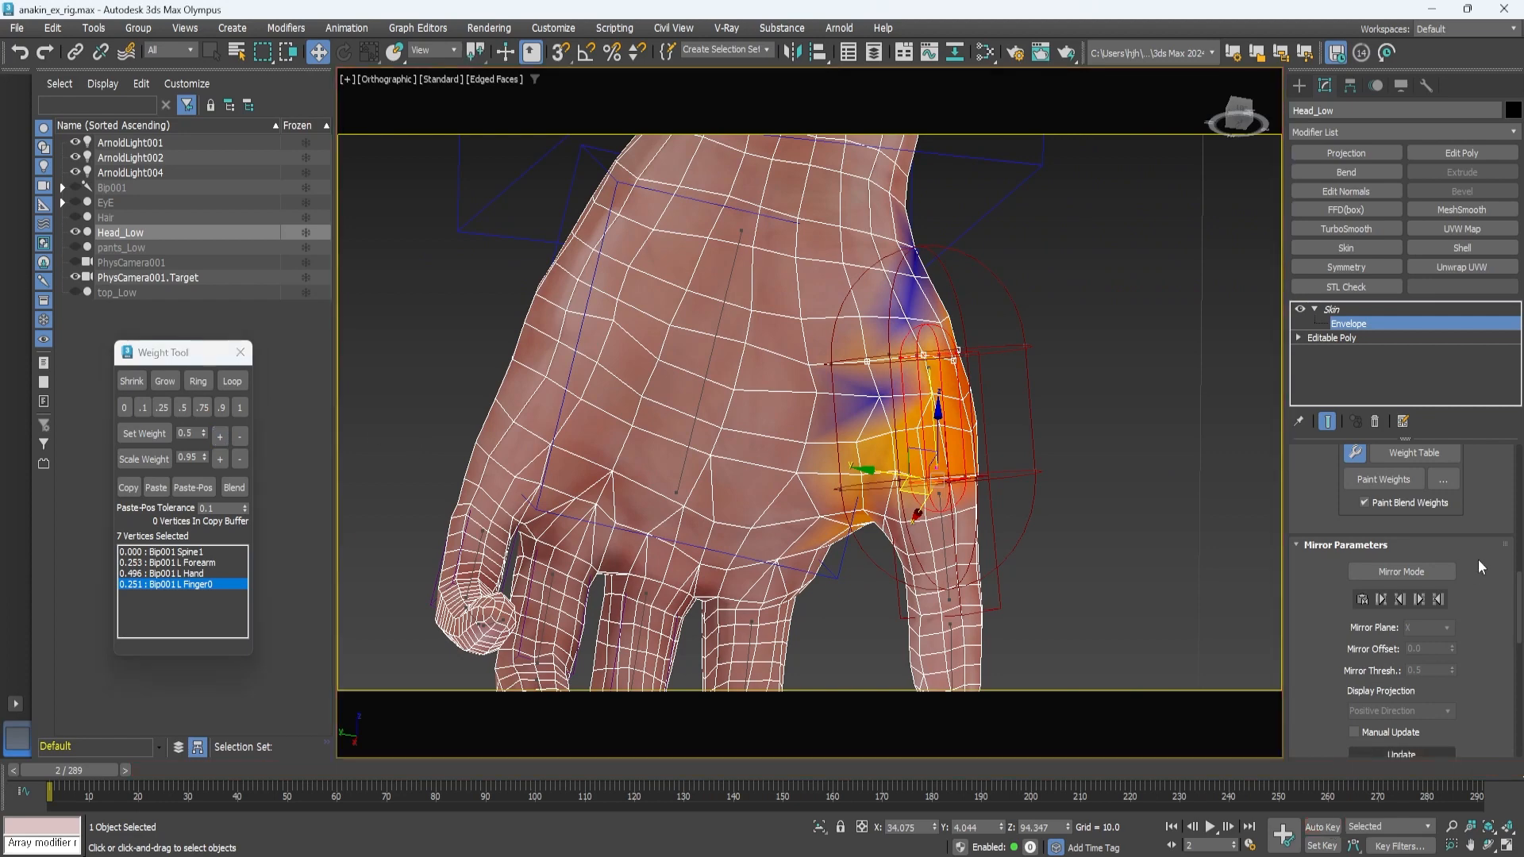
Increase the Bip001 L Finger0 weight of the selected vertices at the base of the left thumb by two increments.
scroll(1482, 567, down, 3)
click(220, 437)
click(220, 436)
alt+middle_drag(708, 365, 936, 373)
Use Skin Mirror Mode on Head_Low to mirror the left hand's weights to the right hand.
click(1332, 310)
scroll(833, 381, down, 7)
scroll(1451, 524, down, 9)
scroll(1447, 684, down, 5)
click(1417, 498)
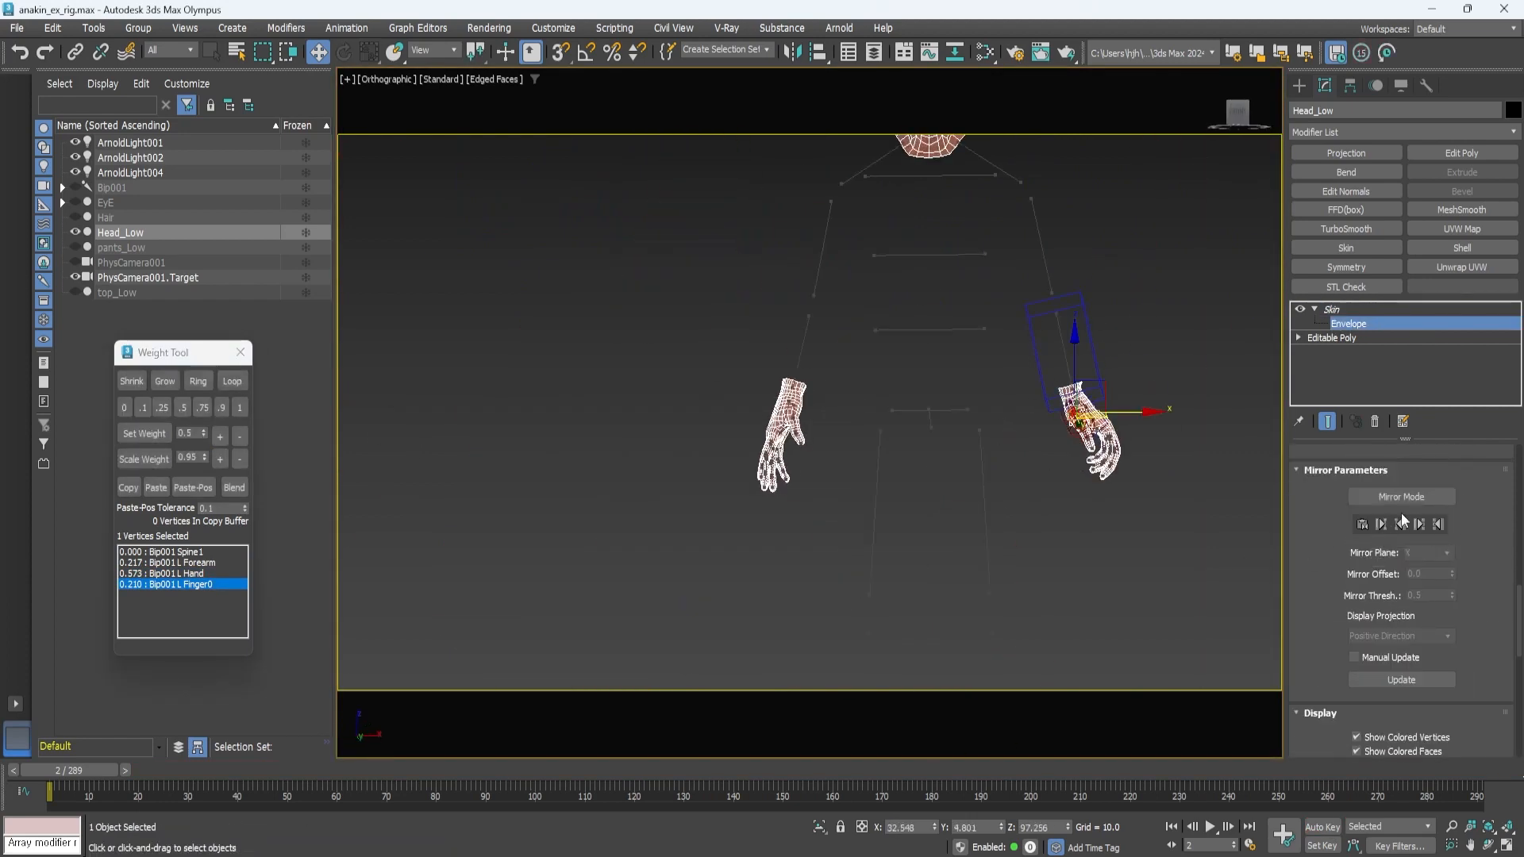
scroll(1140, 497, up, 4)
click(1417, 498)
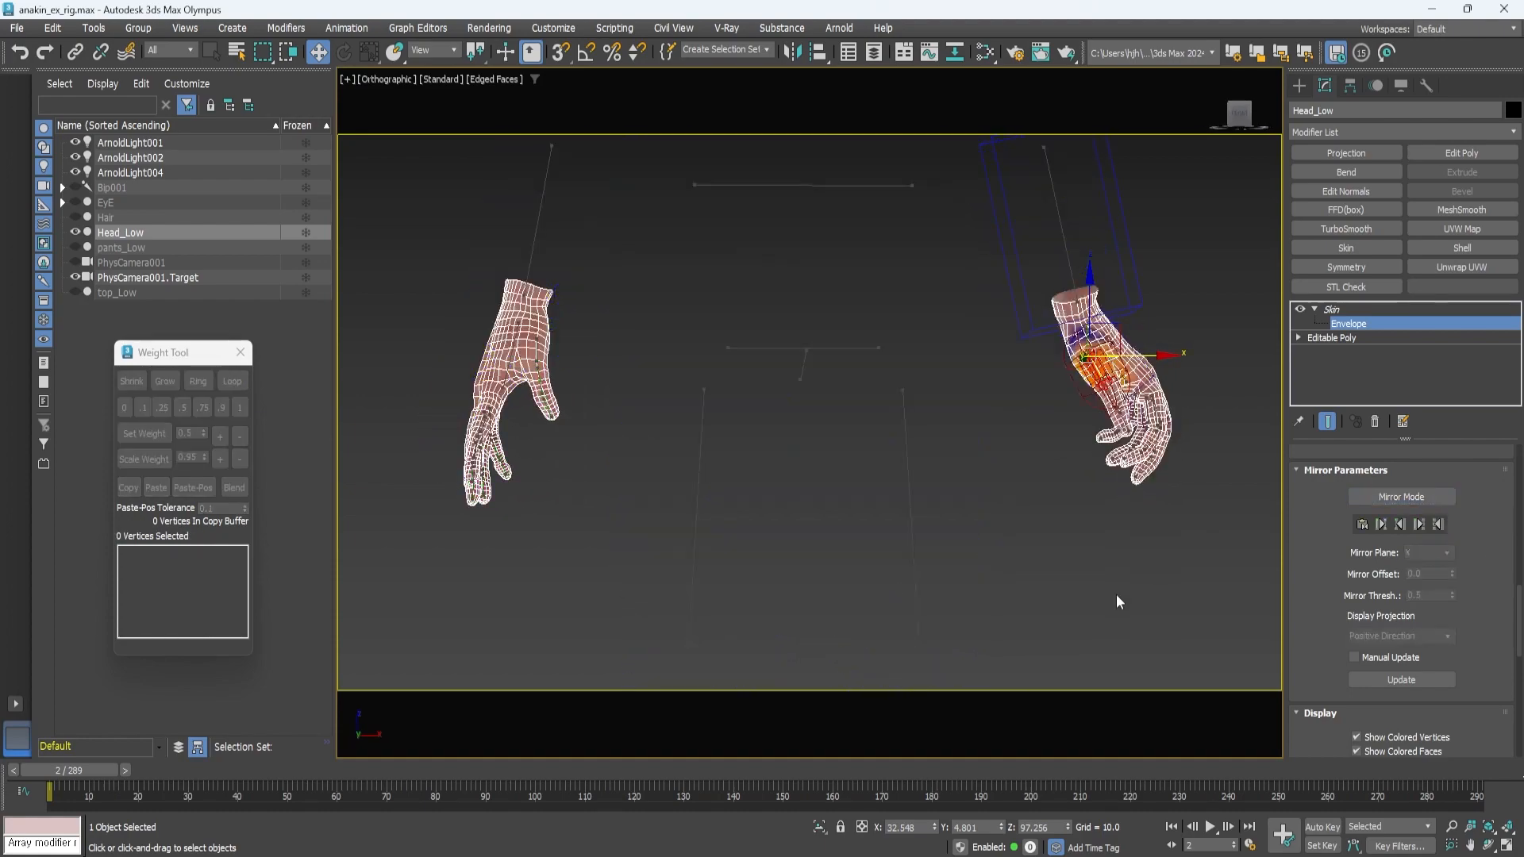
Leave envelope editing on Head_Low, save the scene, and unhide all hidden character parts.
click(1332, 309)
click(782, 486)
key(ctrl+s)
click(1401, 85)
click(1412, 625)
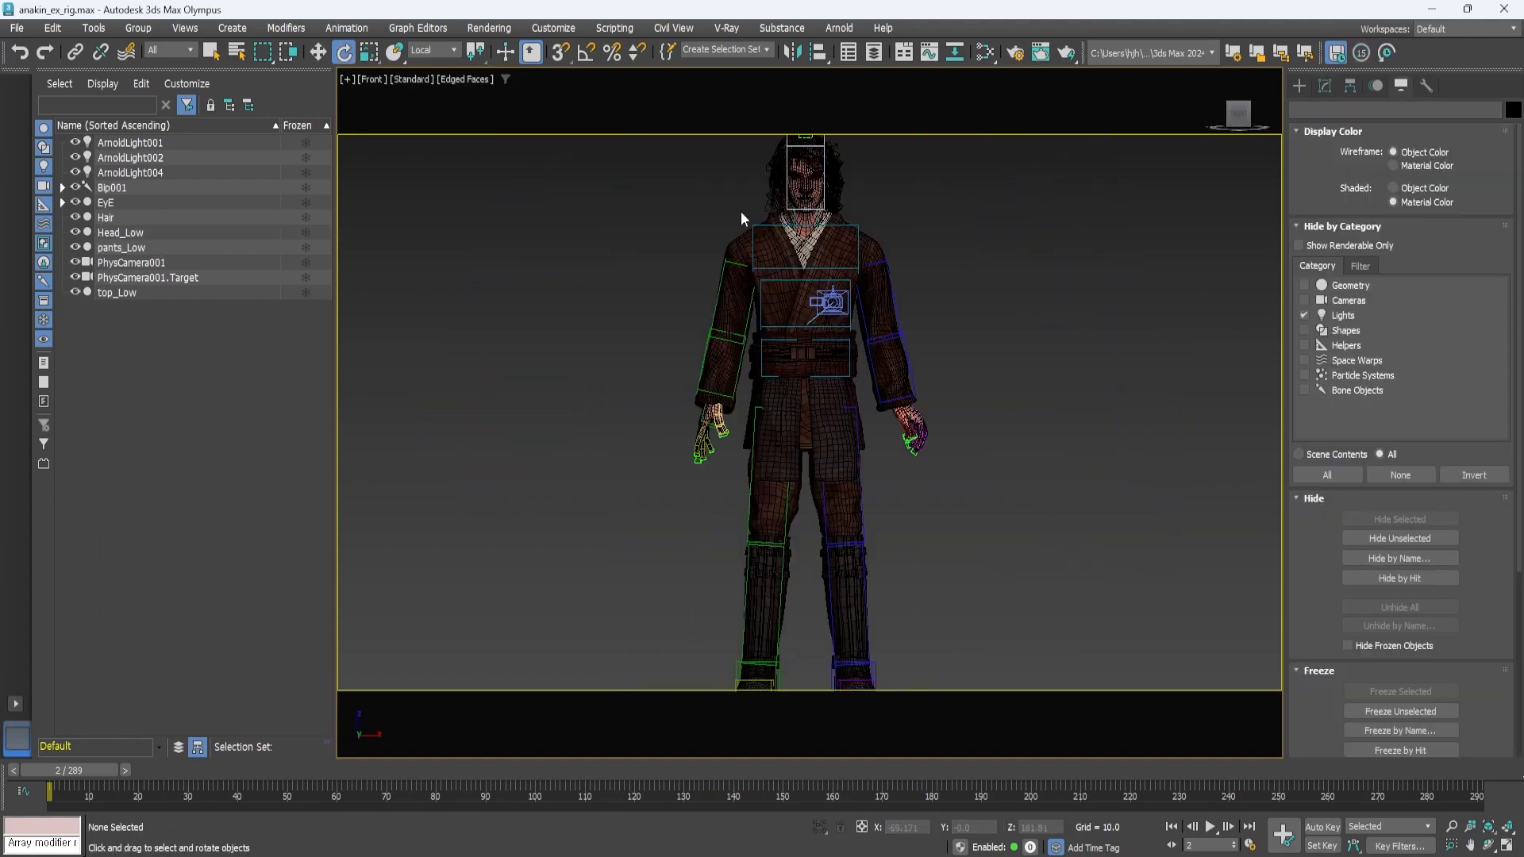
Enable Auto Key and rotate the Bip001 L Hand bone to pose the left hand.
scroll(742, 219, up, 3)
click(902, 307)
scroll(1047, 476, up, 5)
click(992, 499)
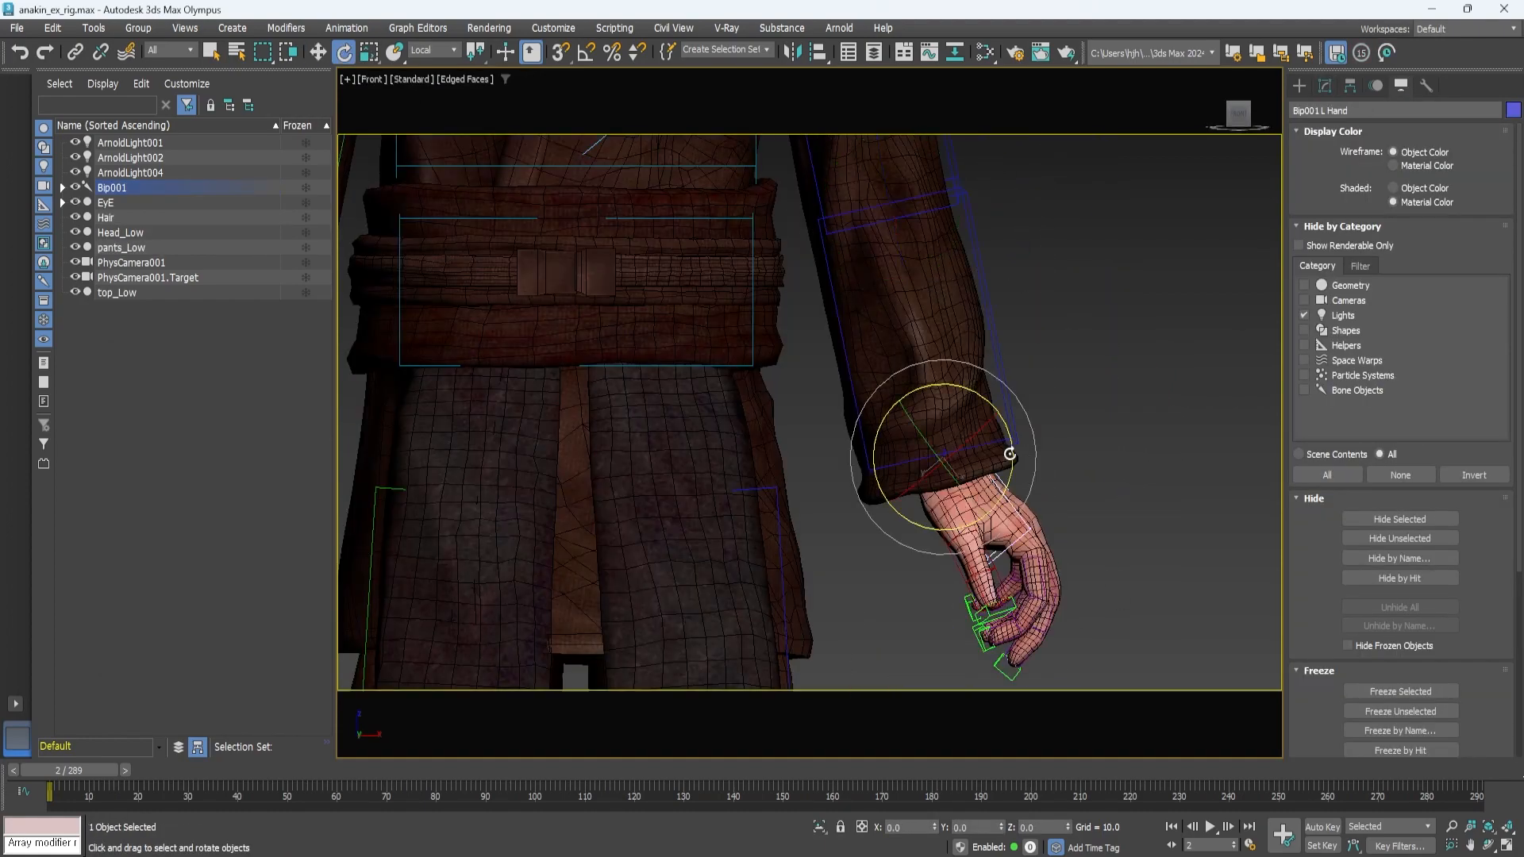
key(n)
drag(1010, 454, 1013, 501)
Select one complete finger chain of the left hand and rotate it to pose the finger.
alt+middle_drag(985, 548, 972, 540)
scroll(929, 587, up, 5)
double_click(970, 476)
drag(1029, 404, 1000, 398)
Select the complete left arm chain from the upper arm to the fingers, and open its motion settings.
scroll(1000, 398, down, 5)
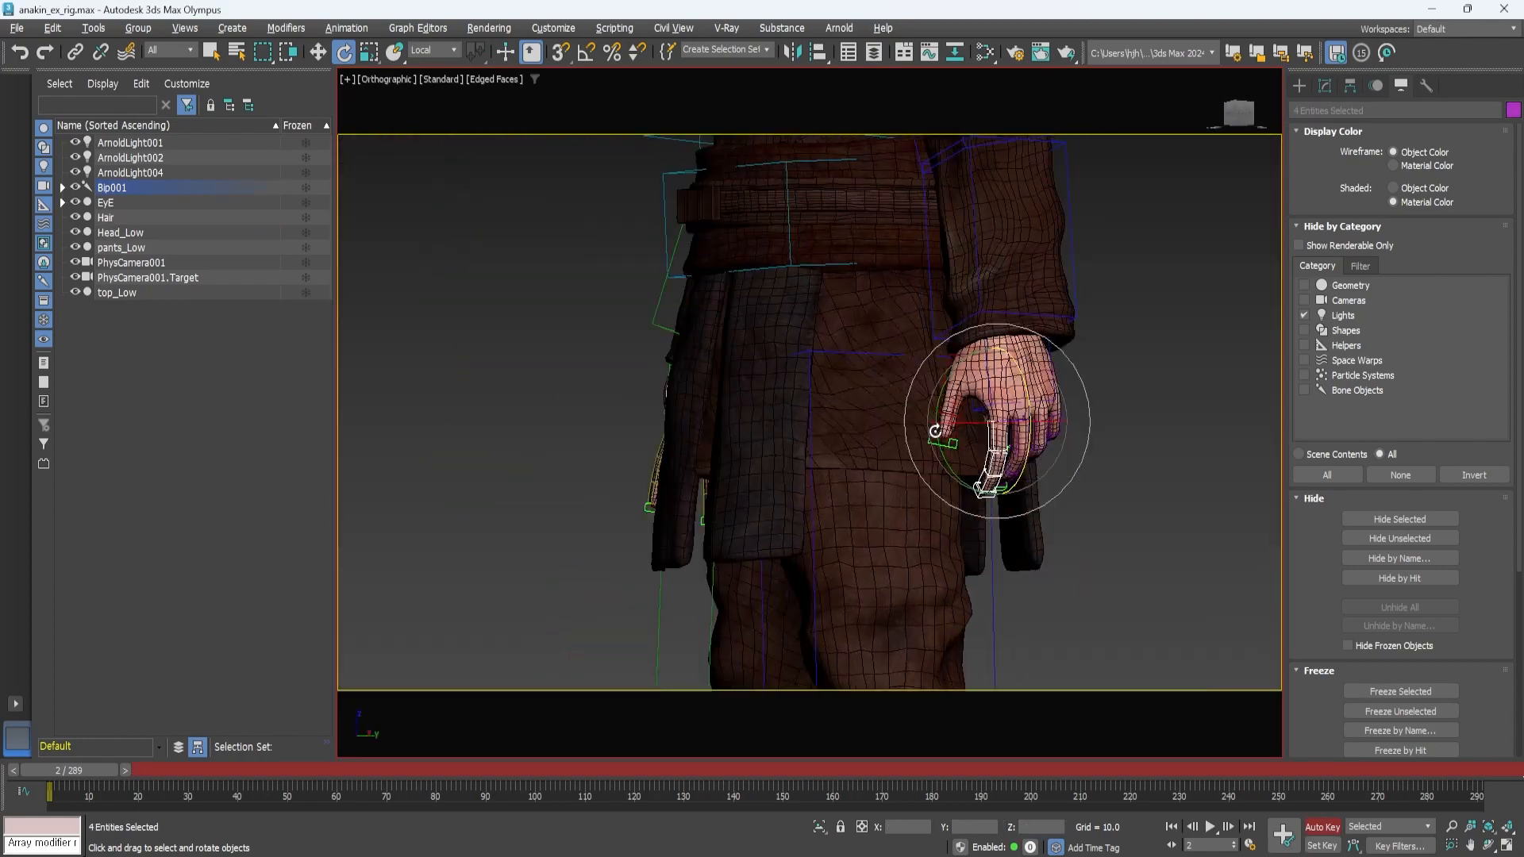
scroll(990, 338, up, 4)
click(990, 338)
alt+middle_drag(1031, 476, 1122, 396)
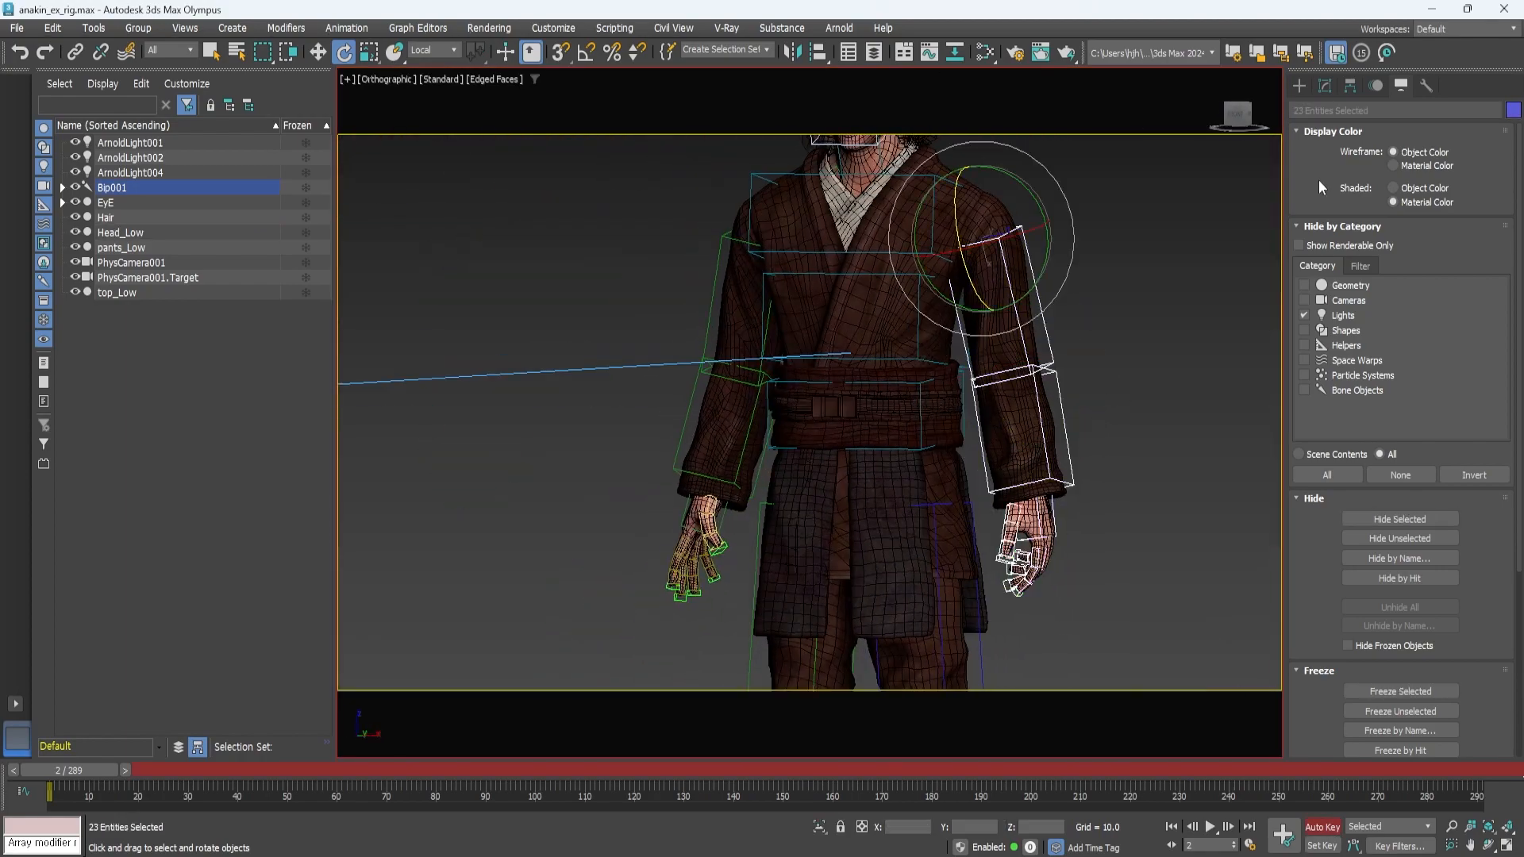
click(1376, 85)
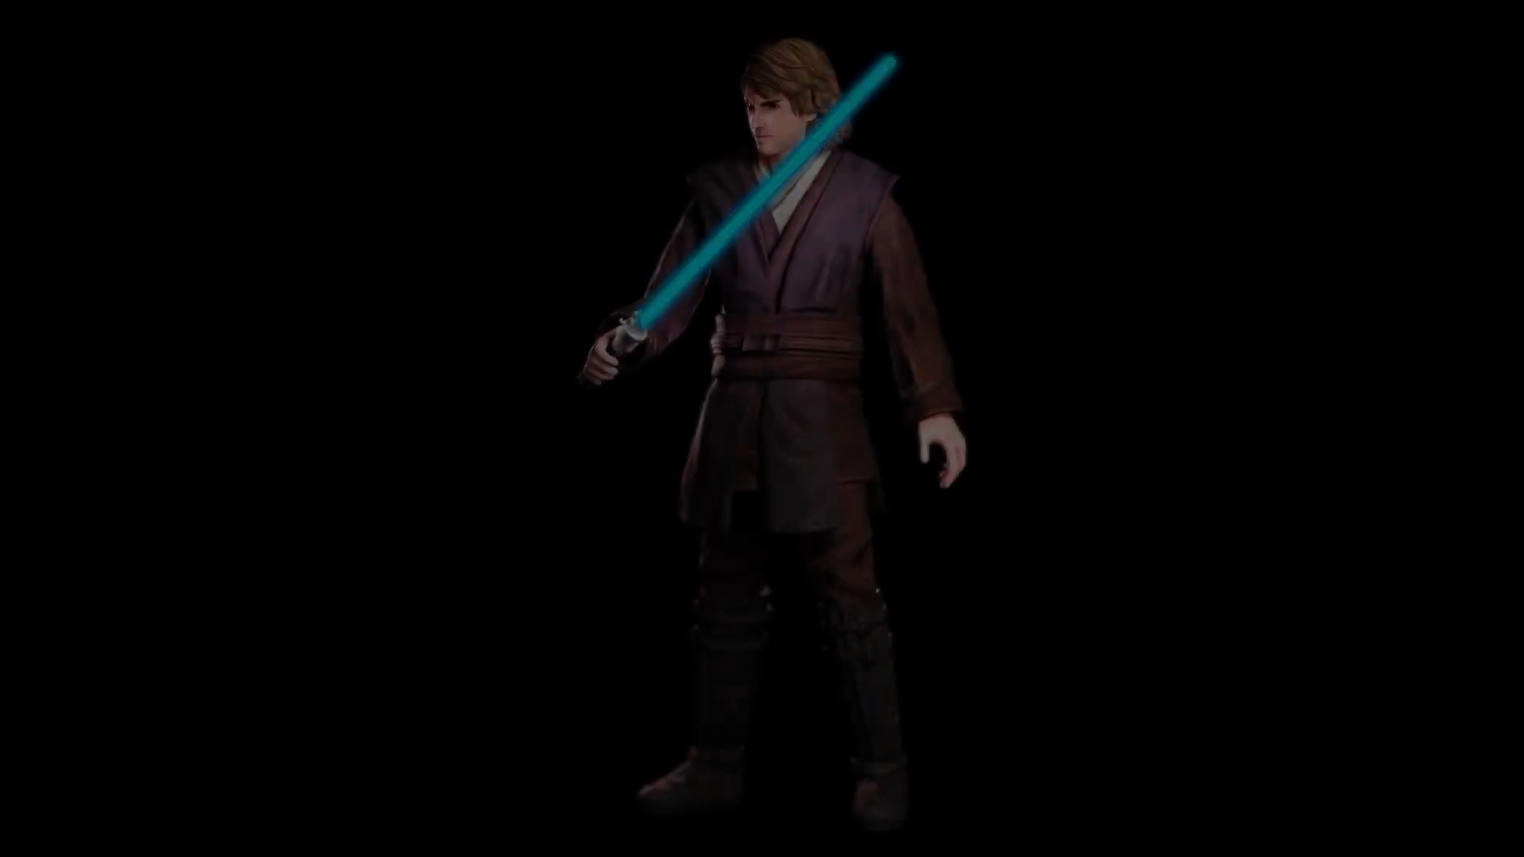